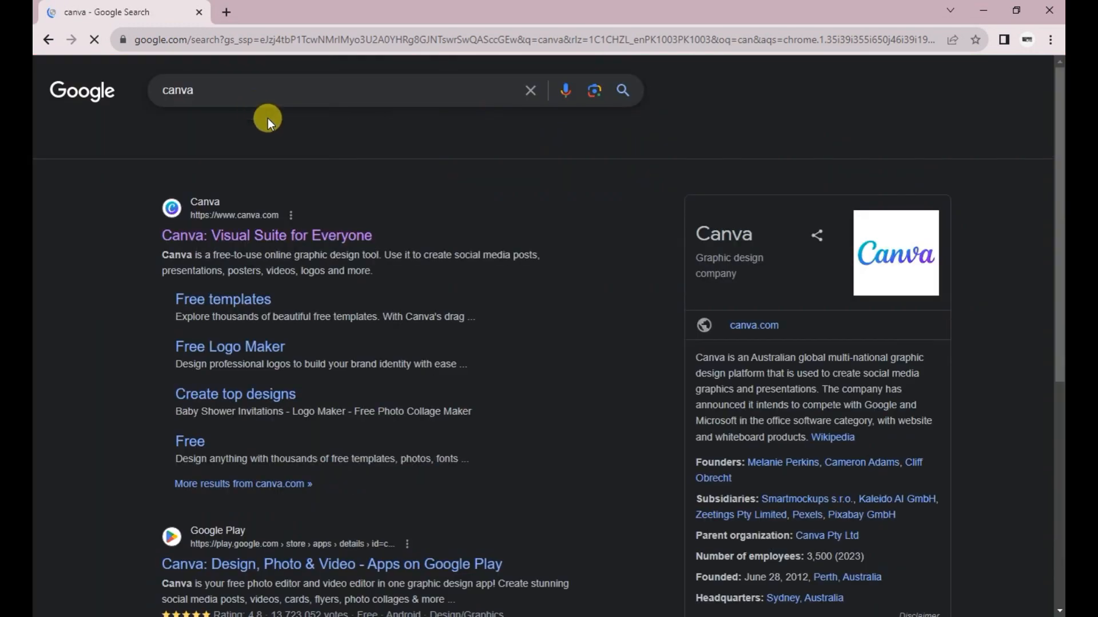
Step: Open Canva from the search results, create a blank Card (Square) design and title it "my card"
click(292, 239)
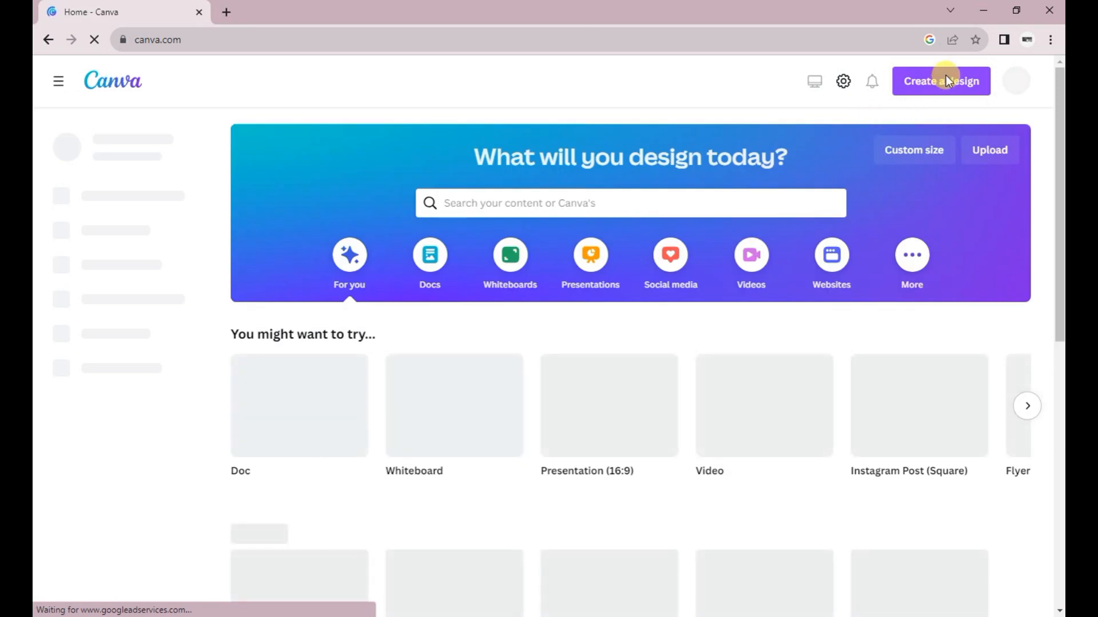
click(946, 82)
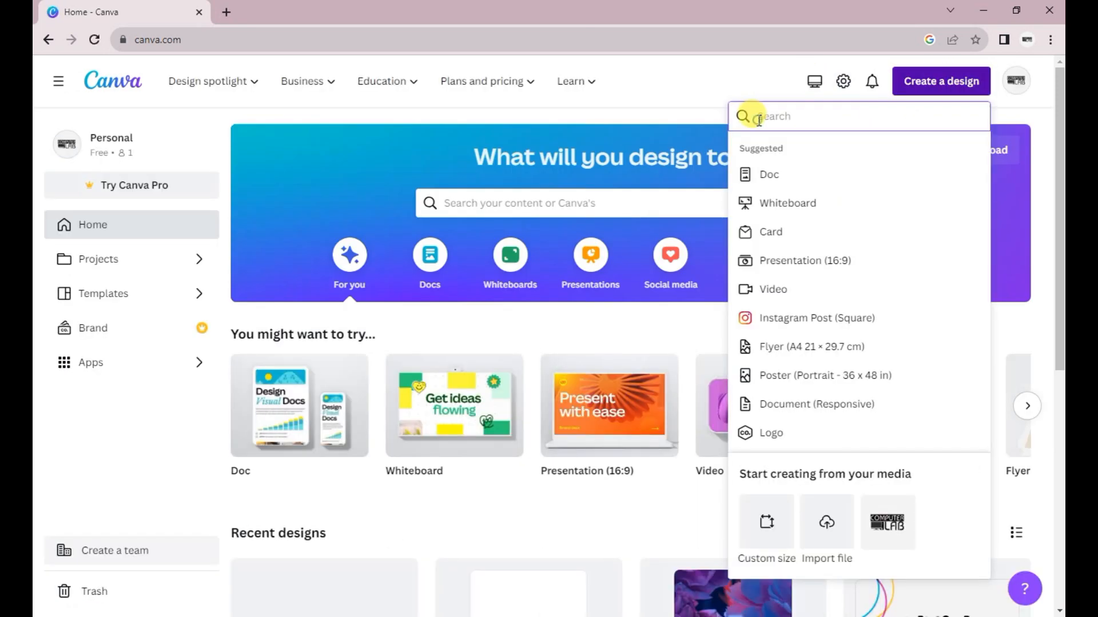
text(c)
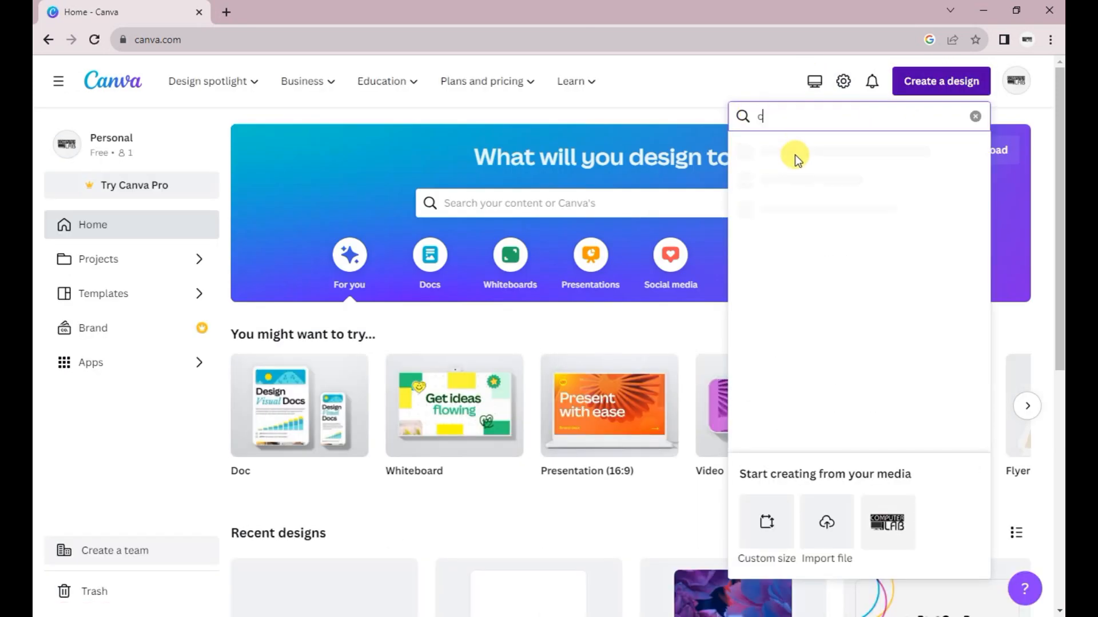
text(ard)
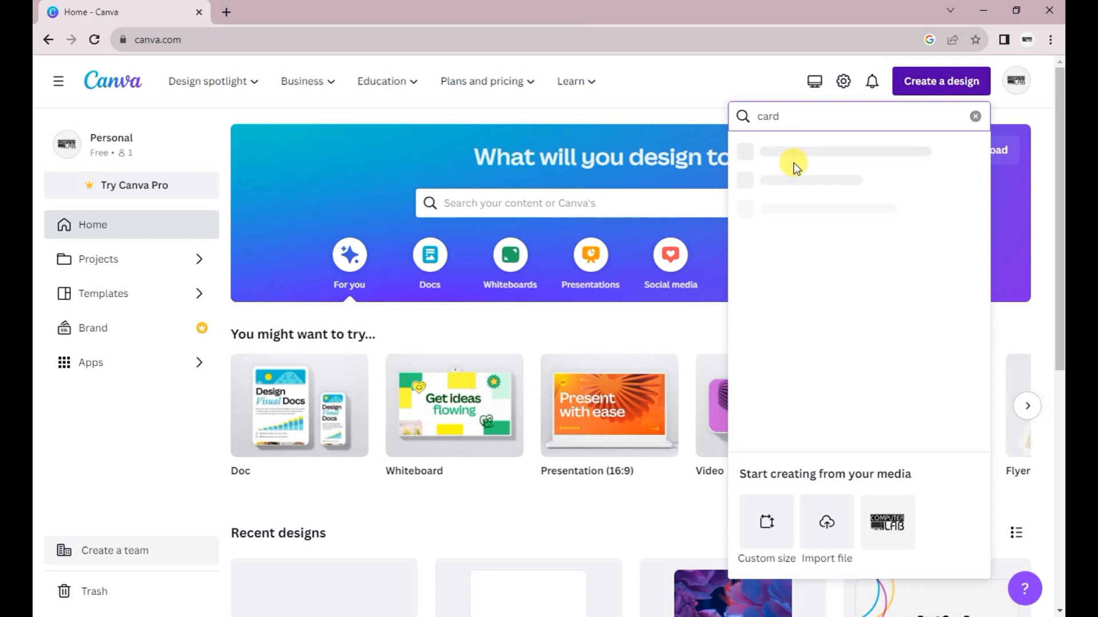
click(793, 154)
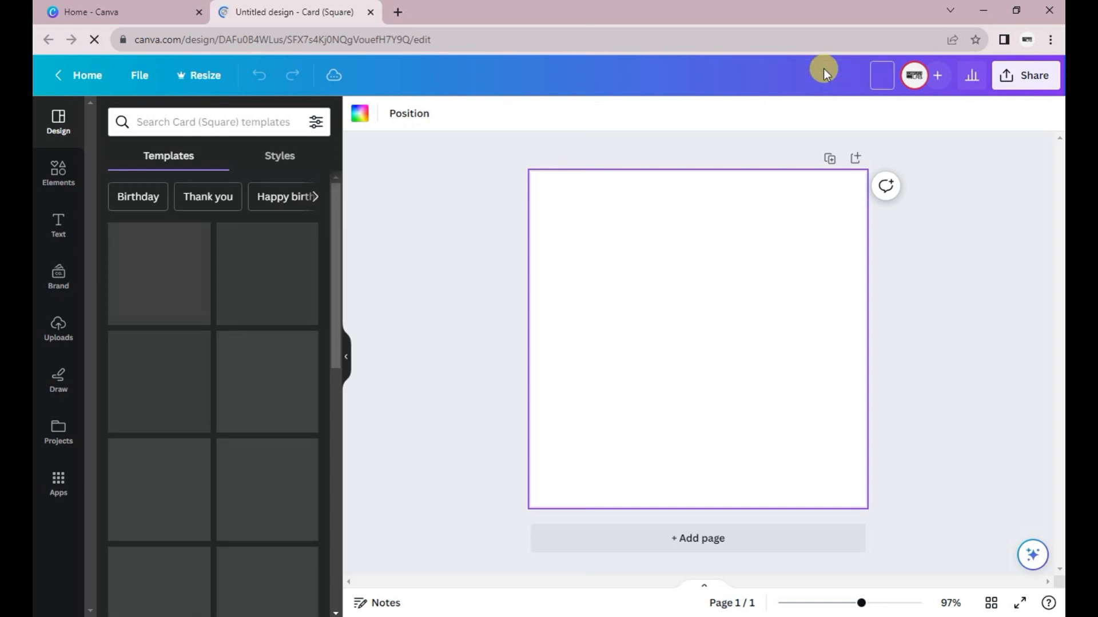
click(753, 76)
text(my card)
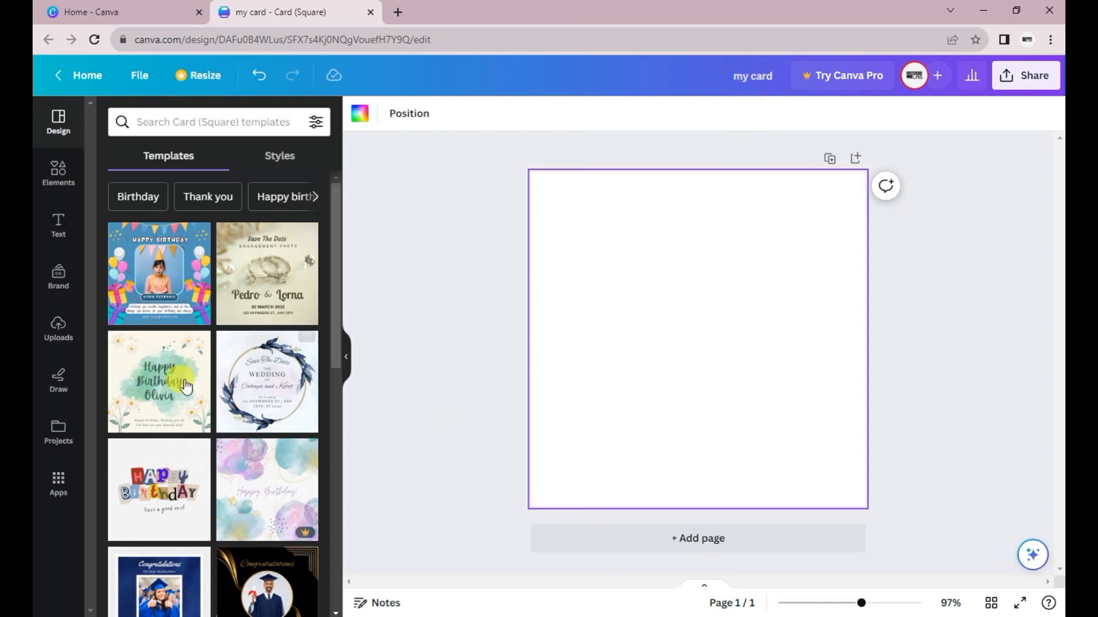
Step: Add the rectangular brush-stroke frame to the card and place it in the card's upper-right corner
click(47, 170)
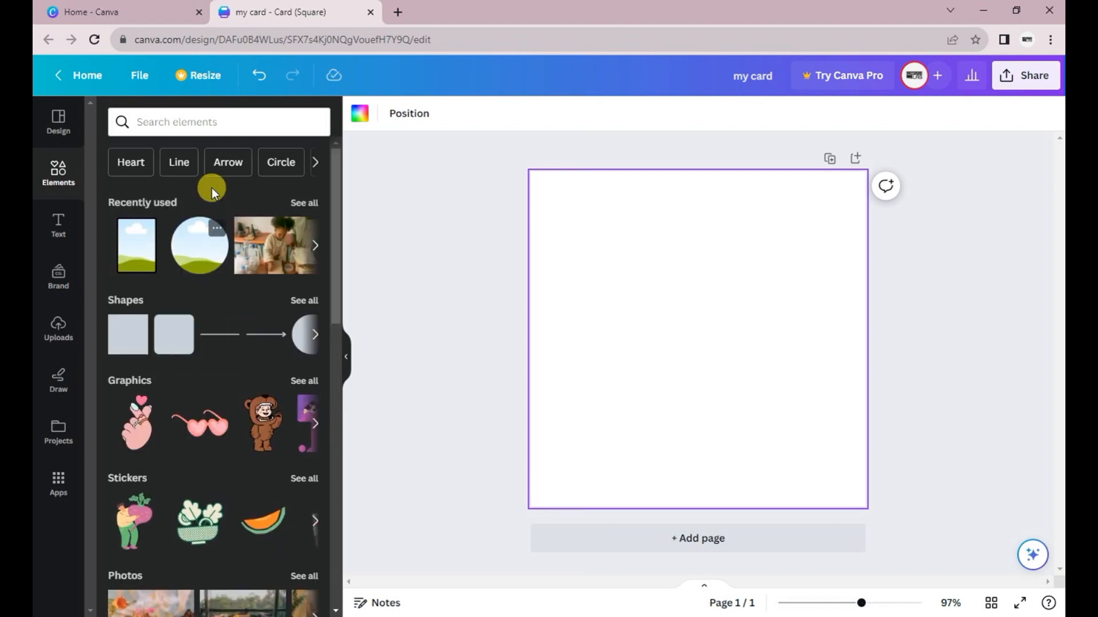
scroll(249, 286, down, 10)
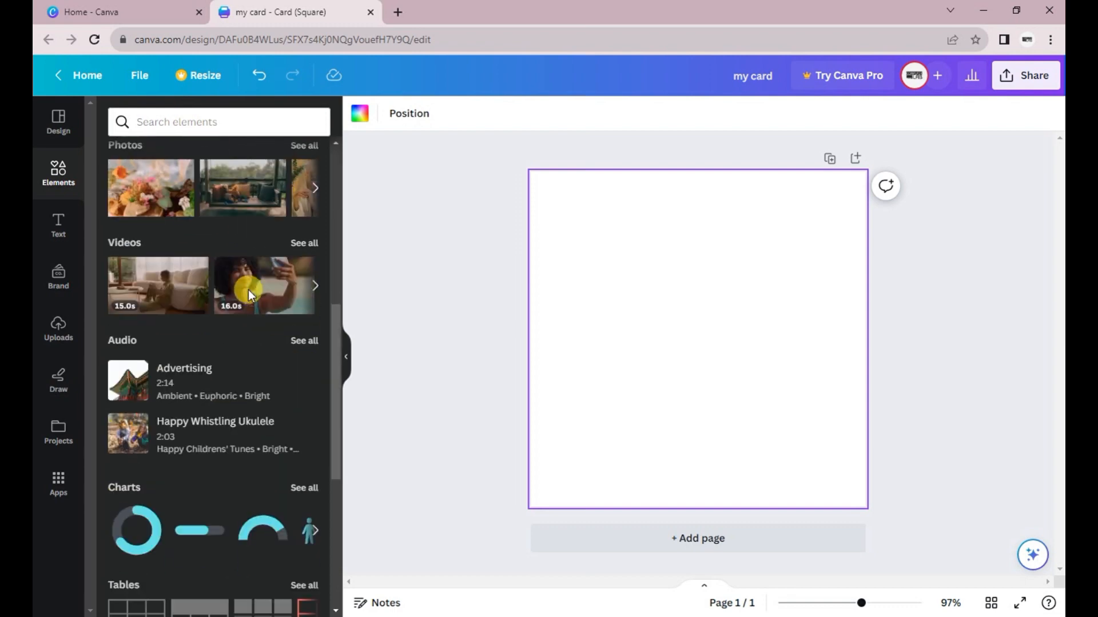
scroll(161, 496, down, 5)
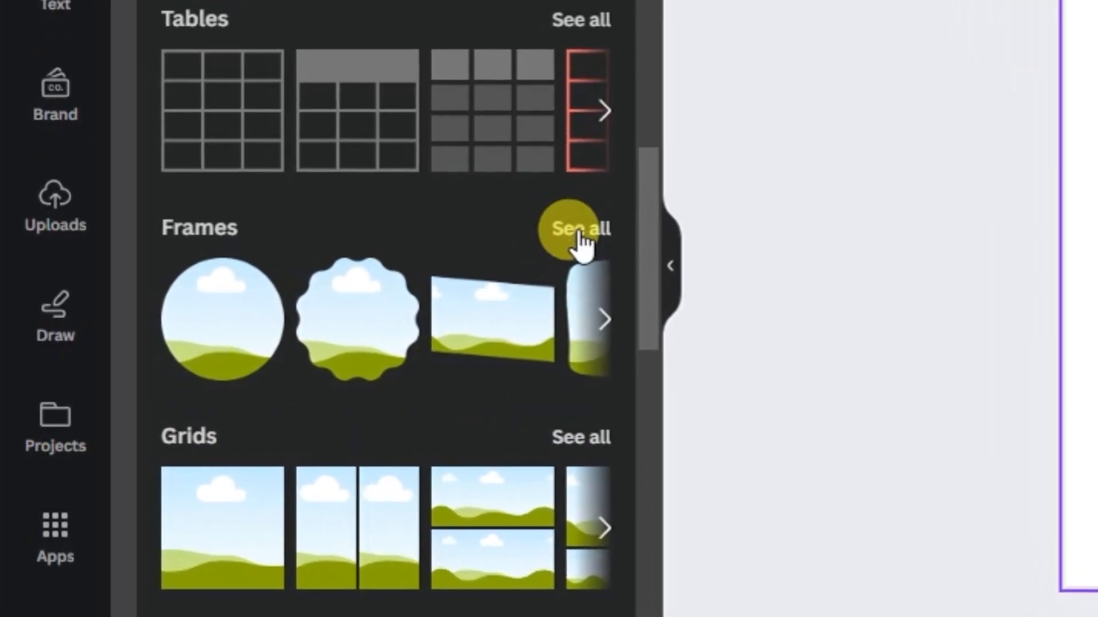
click(553, 239)
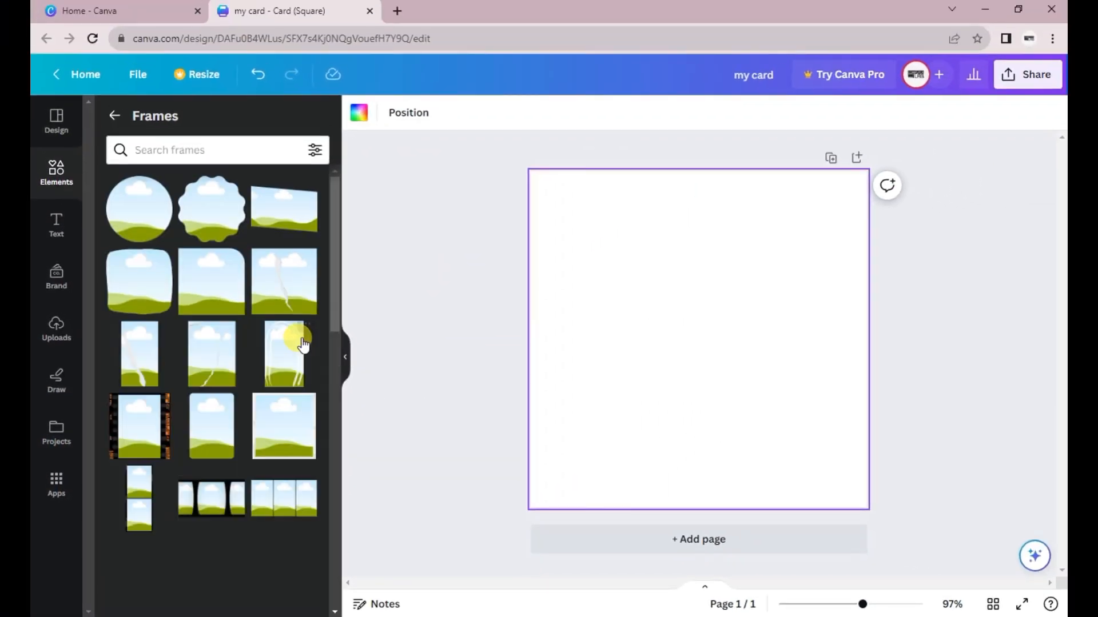
scroll(225, 390, down, 10)
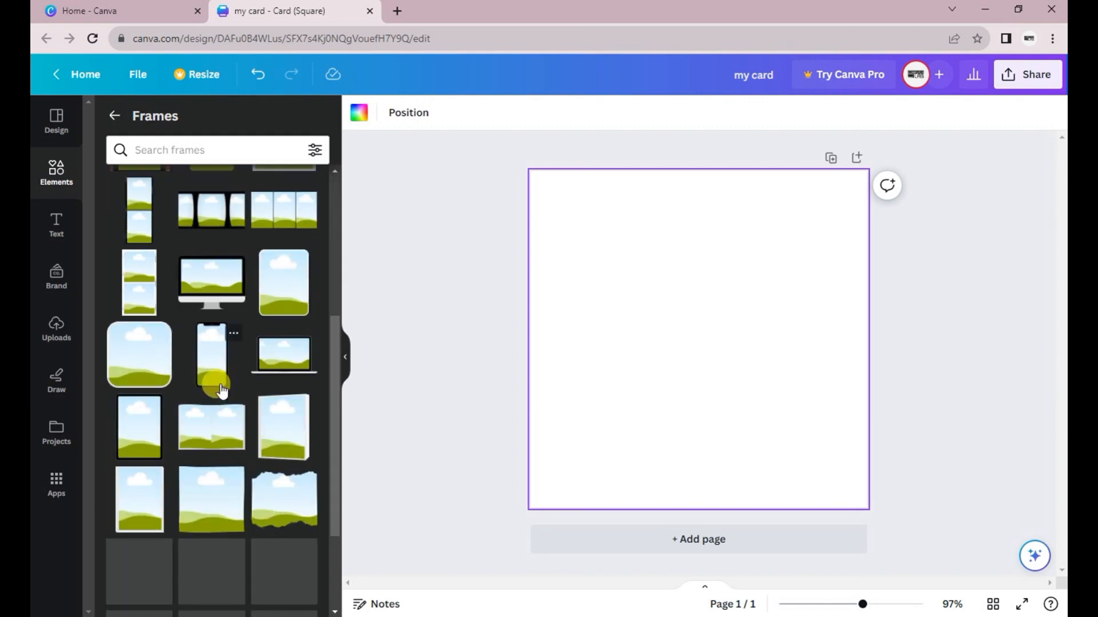
scroll(227, 401, down, 3)
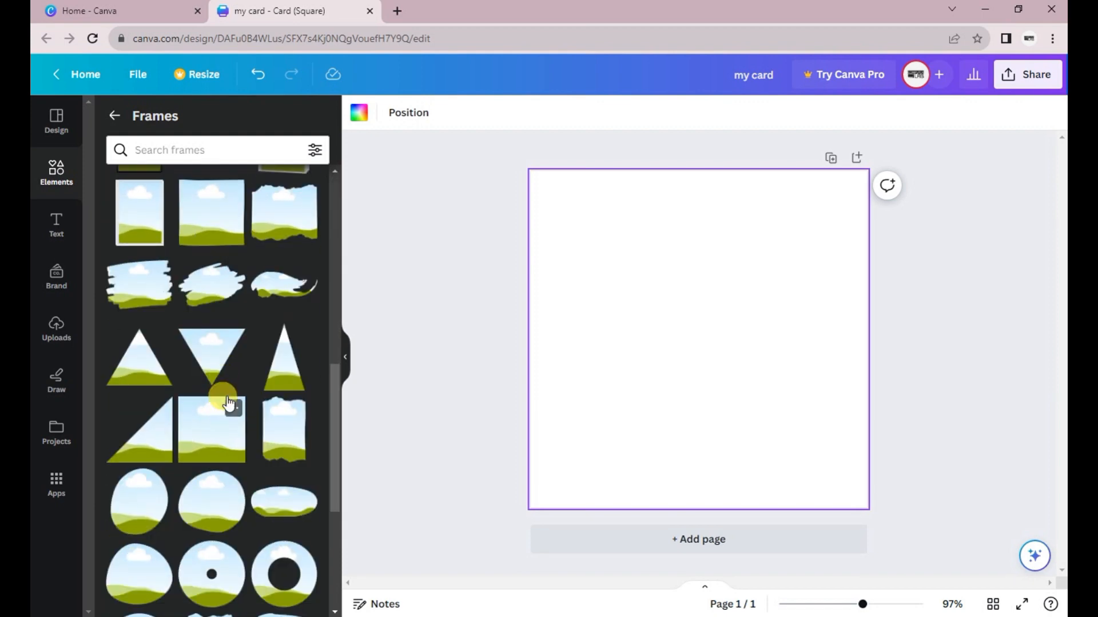
click(124, 297)
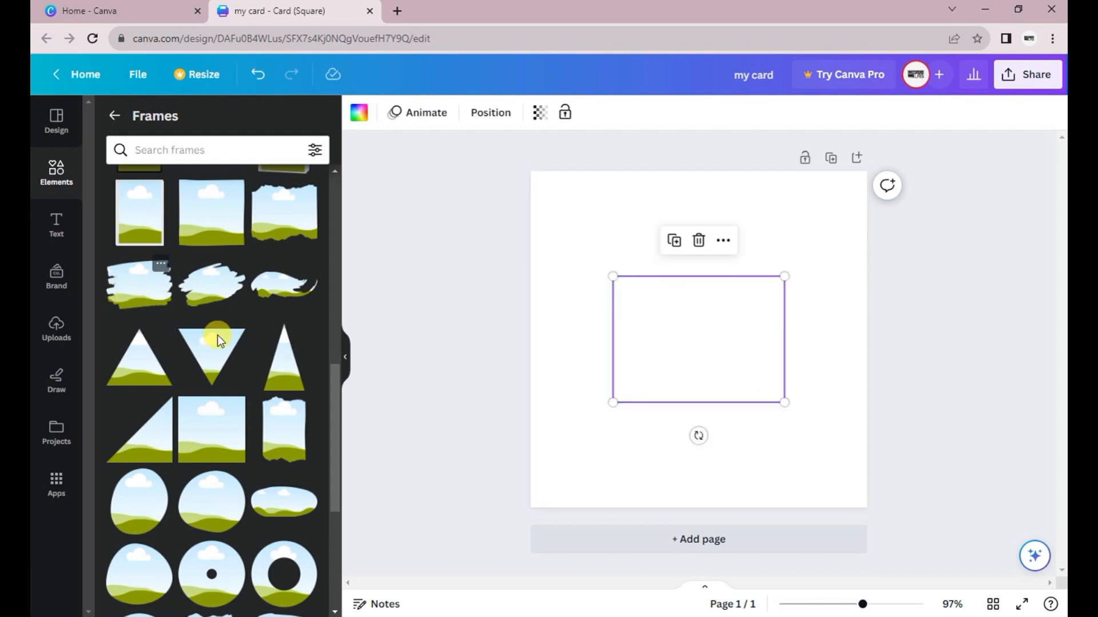
mouse_move(646, 340)
mouse_down()
mouse_move(742, 321)
mouse_move(796, 248)
mouse_up()
click(709, 409)
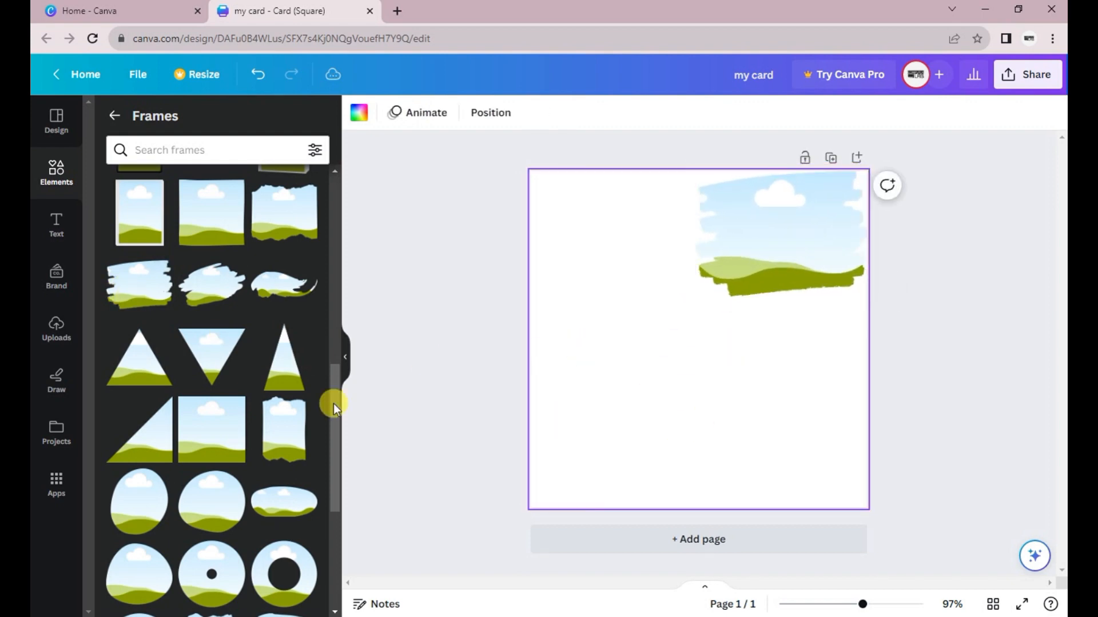
Step: Browse the full collection of photo elements and search it for "food"
click(55, 183)
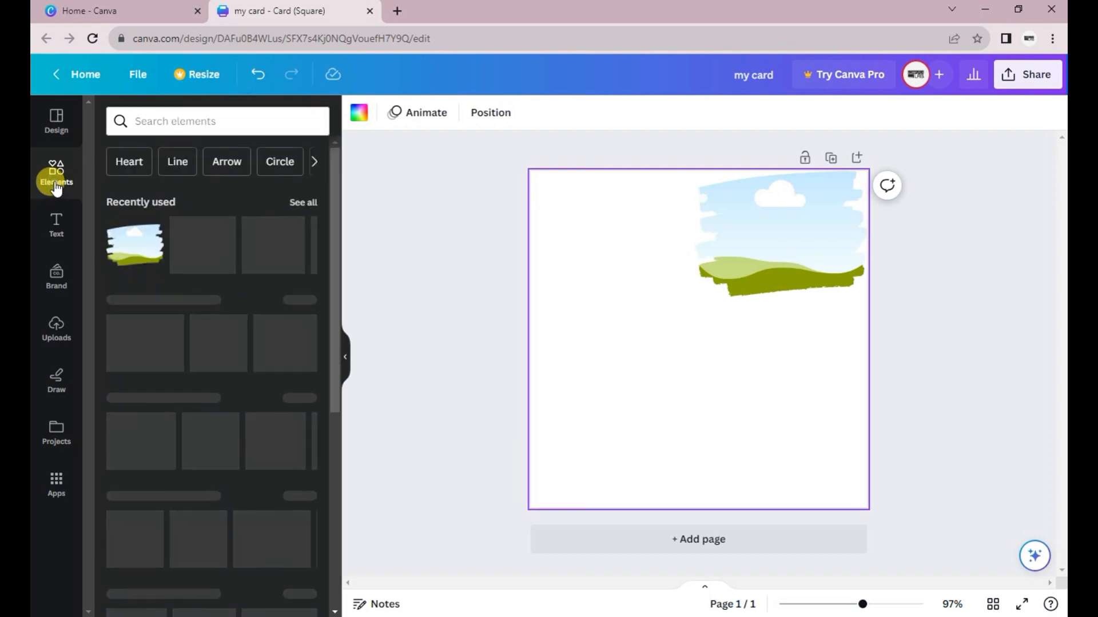
scroll(191, 346, down, 5)
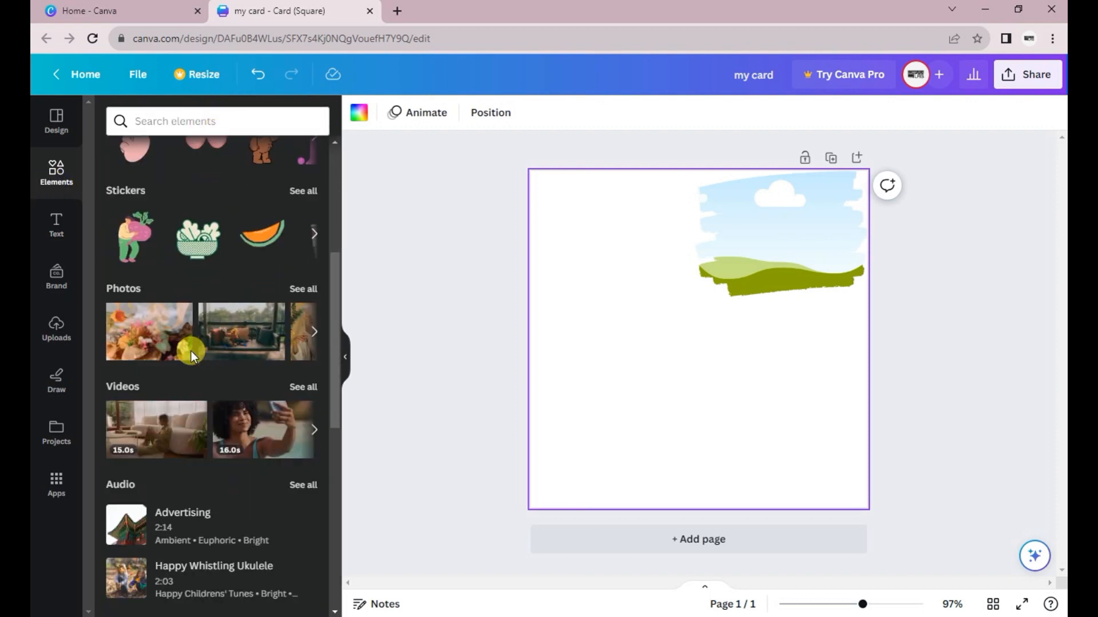
click(298, 289)
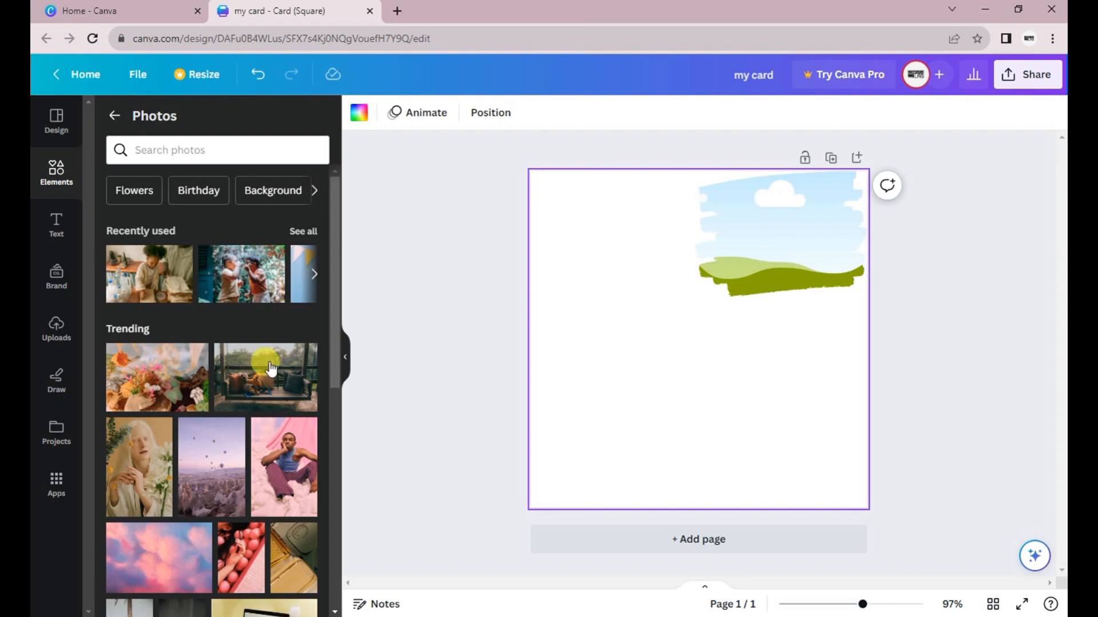
scroll(194, 415, down, 1)
scroll(194, 417, down, 5)
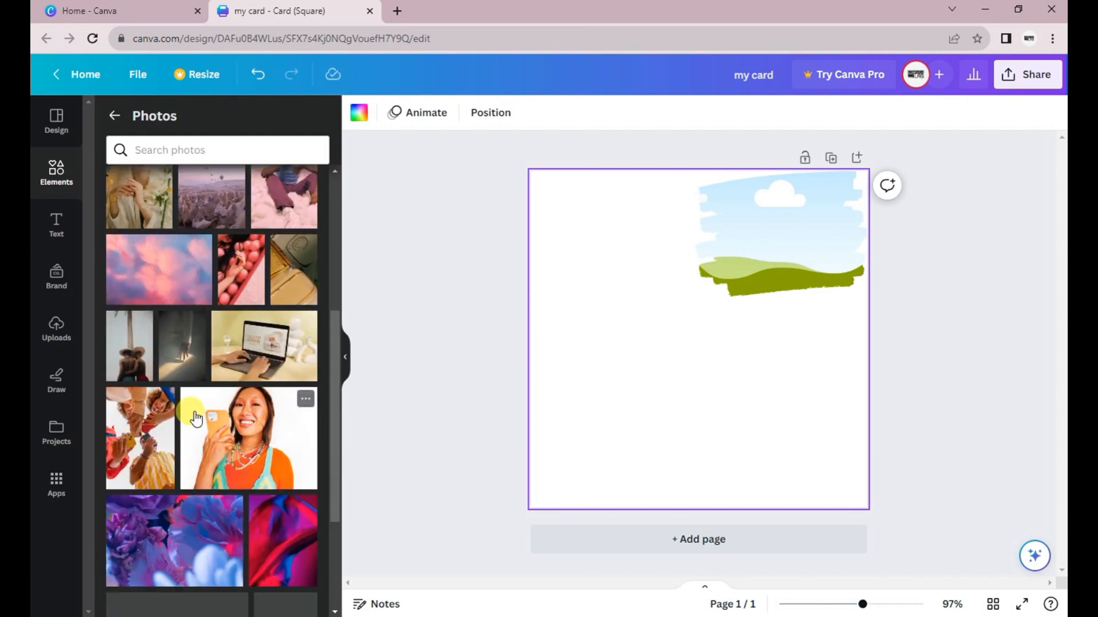
scroll(194, 418, down, 6)
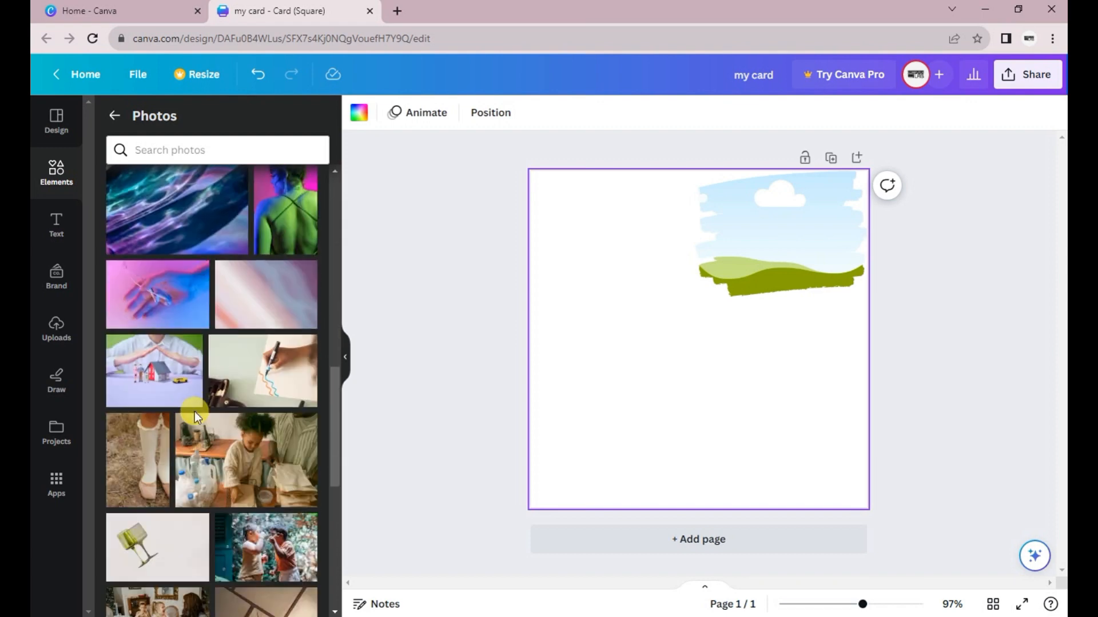
scroll(194, 415, down, 2)
scroll(126, 469, down, 2)
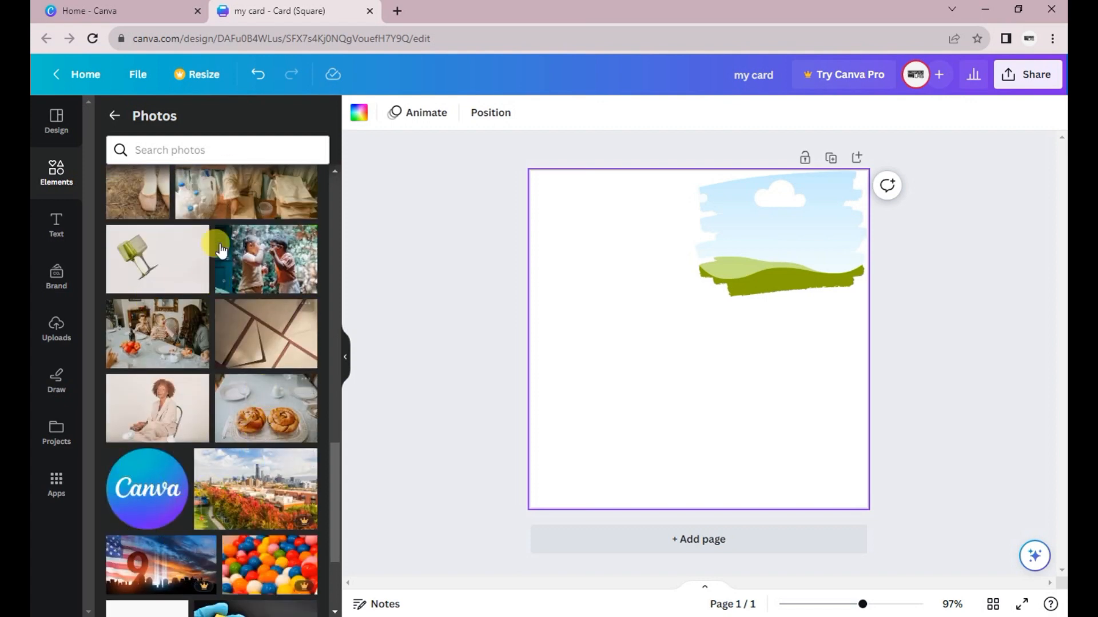
click(220, 144)
text(food)
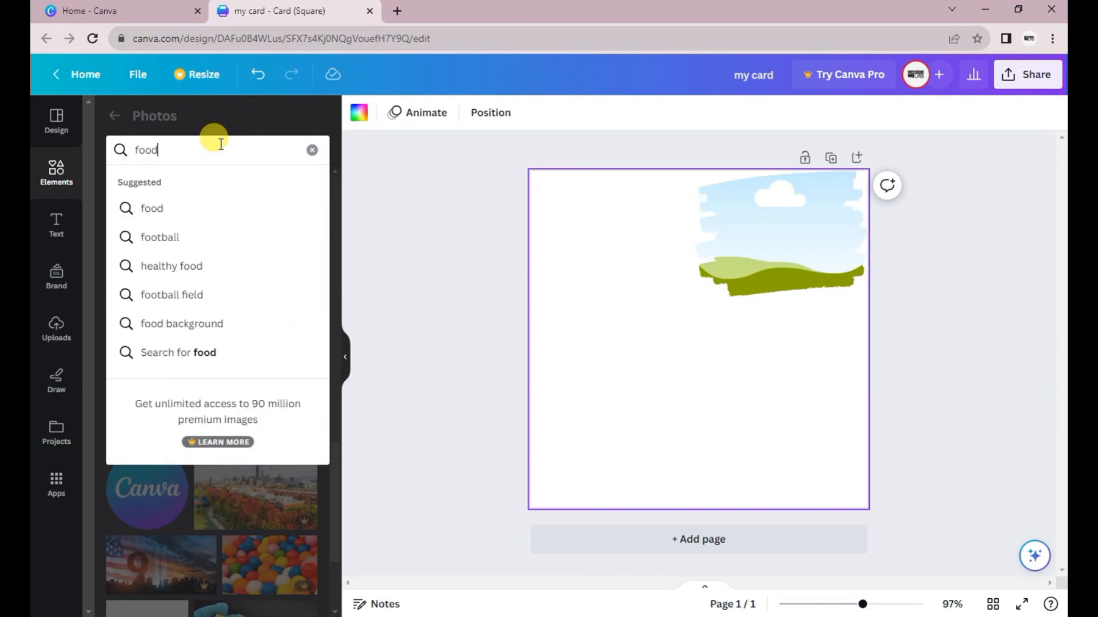
key(Return)
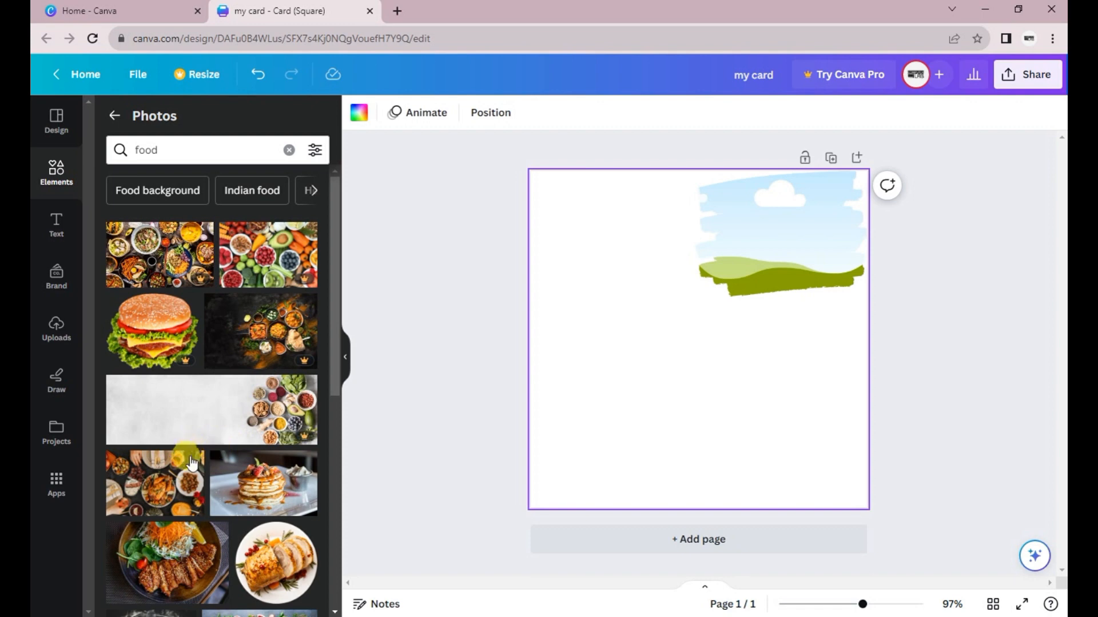
Step: Fill the brush-stroke frame with the strawberry-topped pancake photo and position the frame in the card's lower-right corner
click(272, 493)
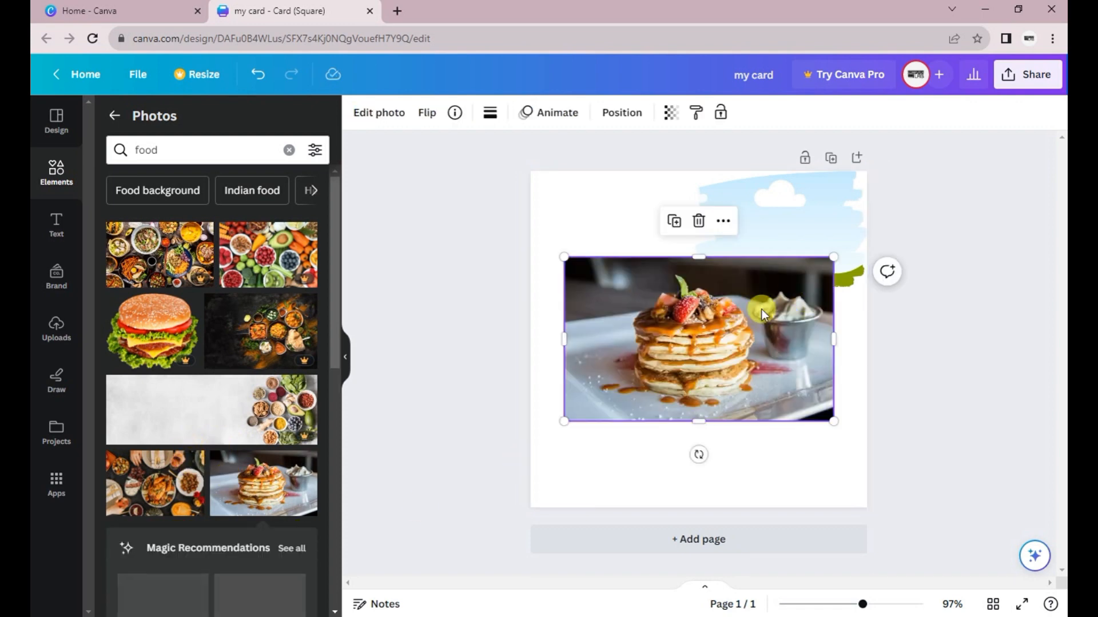
mouse_move(742, 341)
mouse_down()
mouse_move(726, 408)
mouse_move(772, 374)
mouse_move(790, 275)
mouse_move(757, 465)
mouse_up()
click(757, 419)
click(767, 274)
click(642, 421)
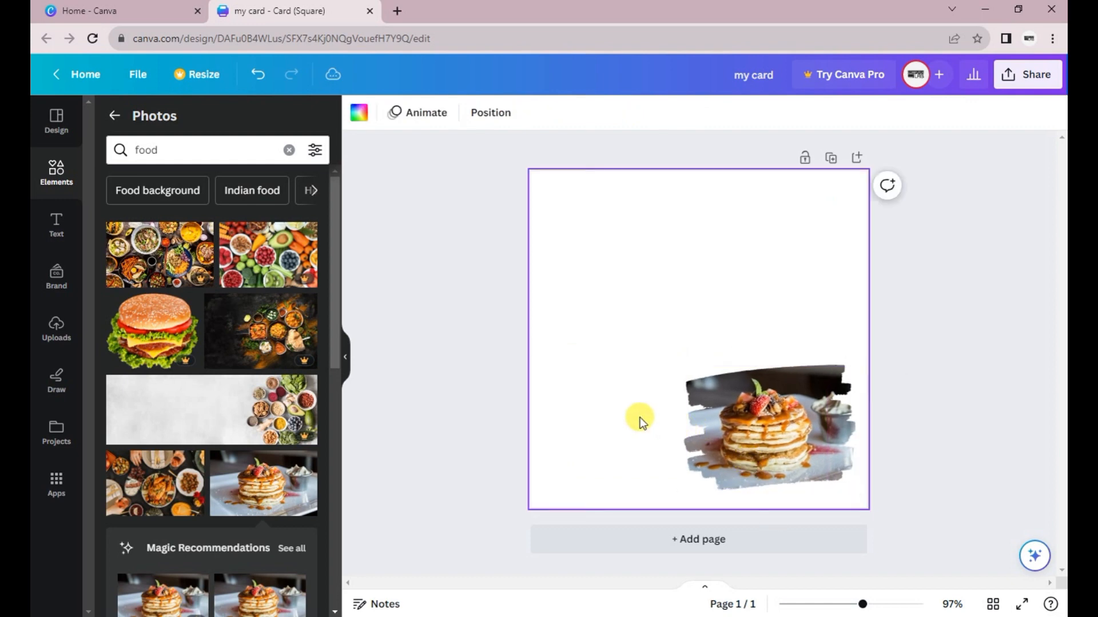
Step: Move the frame slightly up and replace its pancake photo with the sliced meat and salad photo
scroll(197, 400, down, 7)
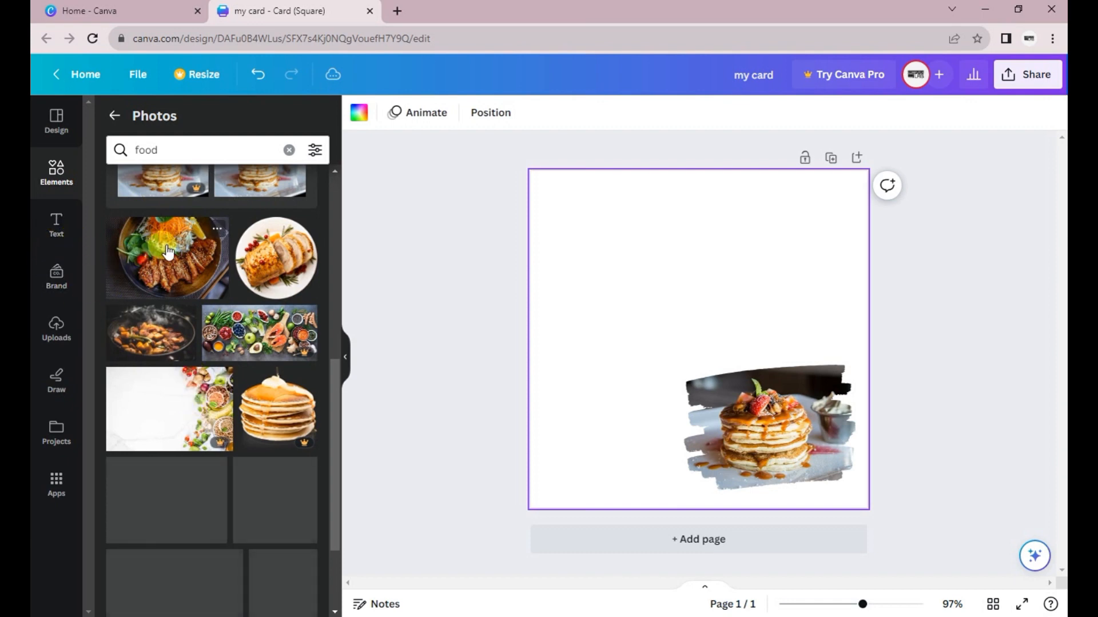
click(765, 424)
drag(765, 417, 762, 385)
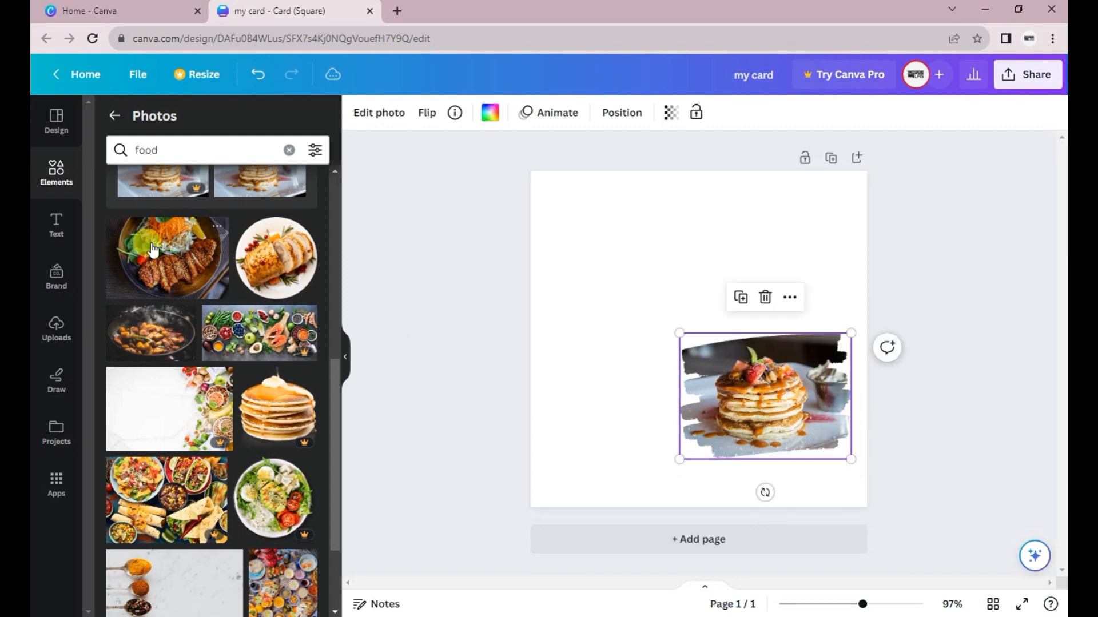
click(148, 245)
mouse_move(700, 335)
mouse_down()
mouse_move(791, 414)
mouse_move(756, 498)
mouse_up()
click(753, 408)
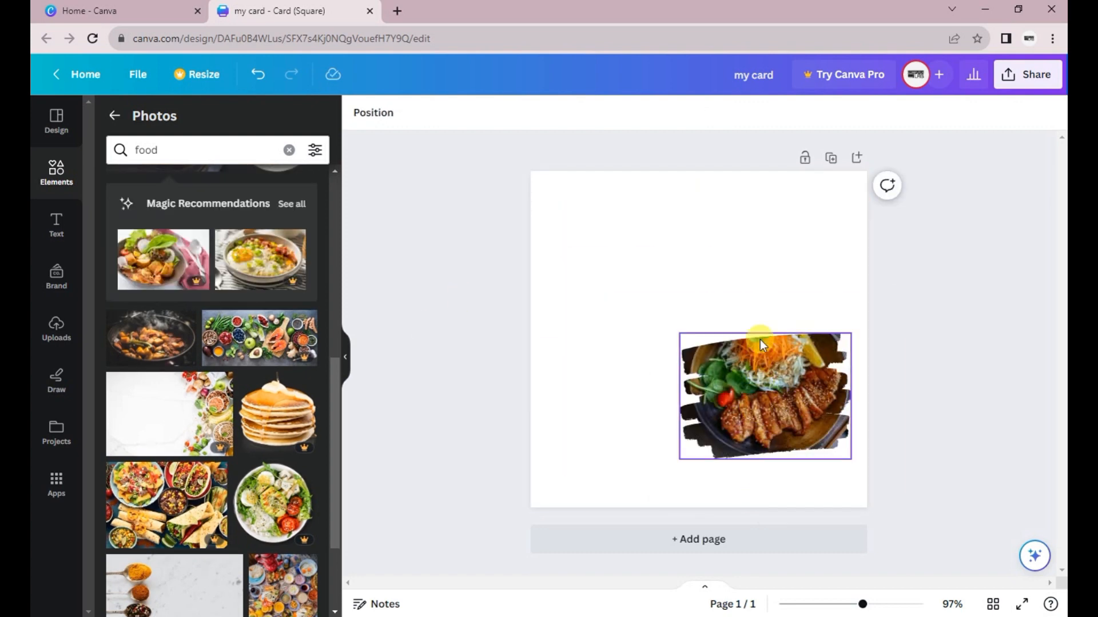
Step: Open the framed meat and salad photo for cropping and rescale it slightly larger than the brush-stroke shape
click(759, 385)
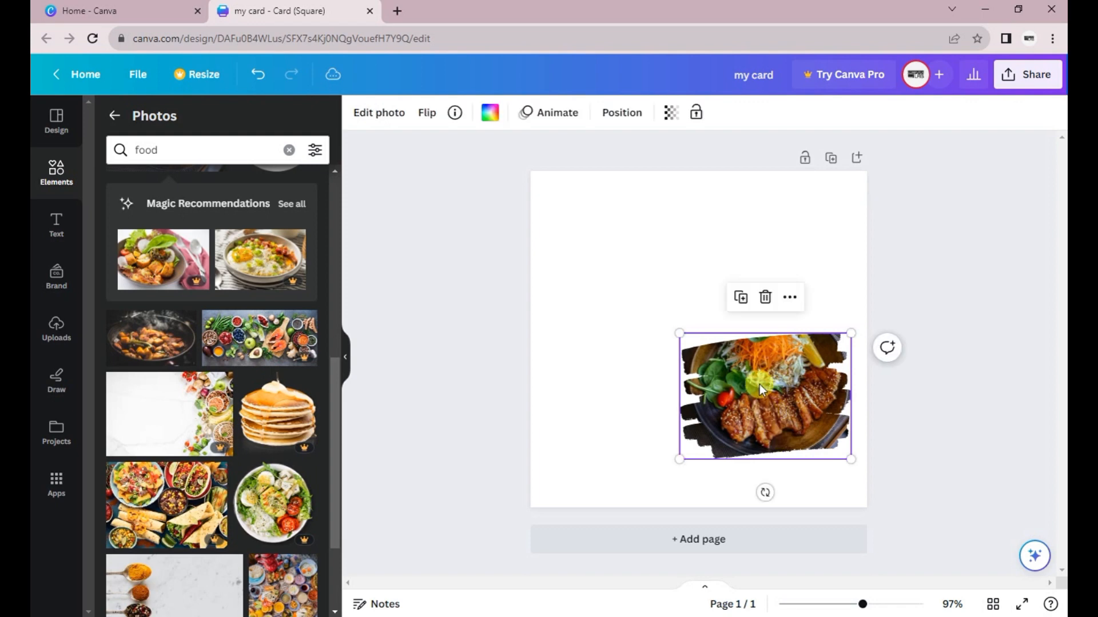
double_click(759, 384)
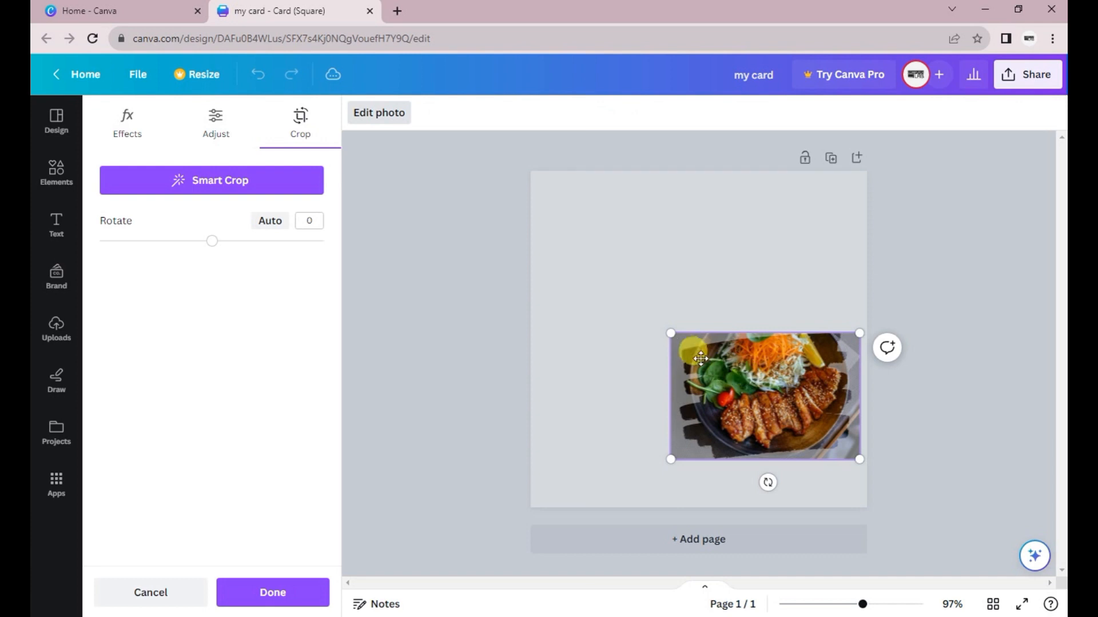
drag(671, 334, 763, 394)
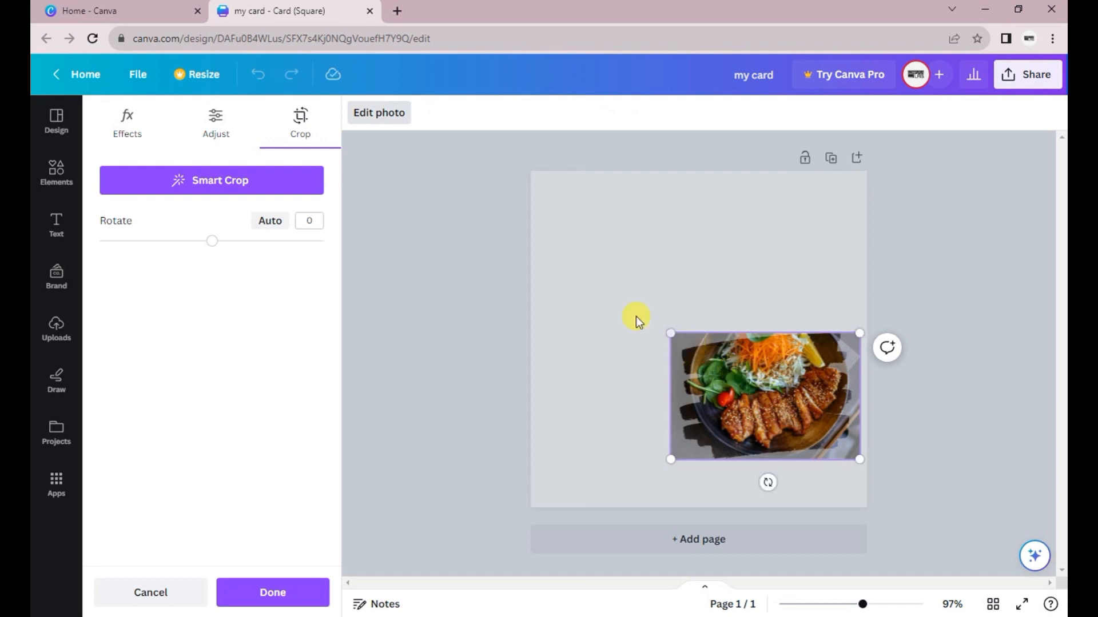
drag(662, 324, 506, 238)
mouse_move(735, 393)
mouse_down()
mouse_move(818, 498)
mouse_move(855, 446)
mouse_move(812, 395)
mouse_move(712, 428)
mouse_move(744, 396)
mouse_up()
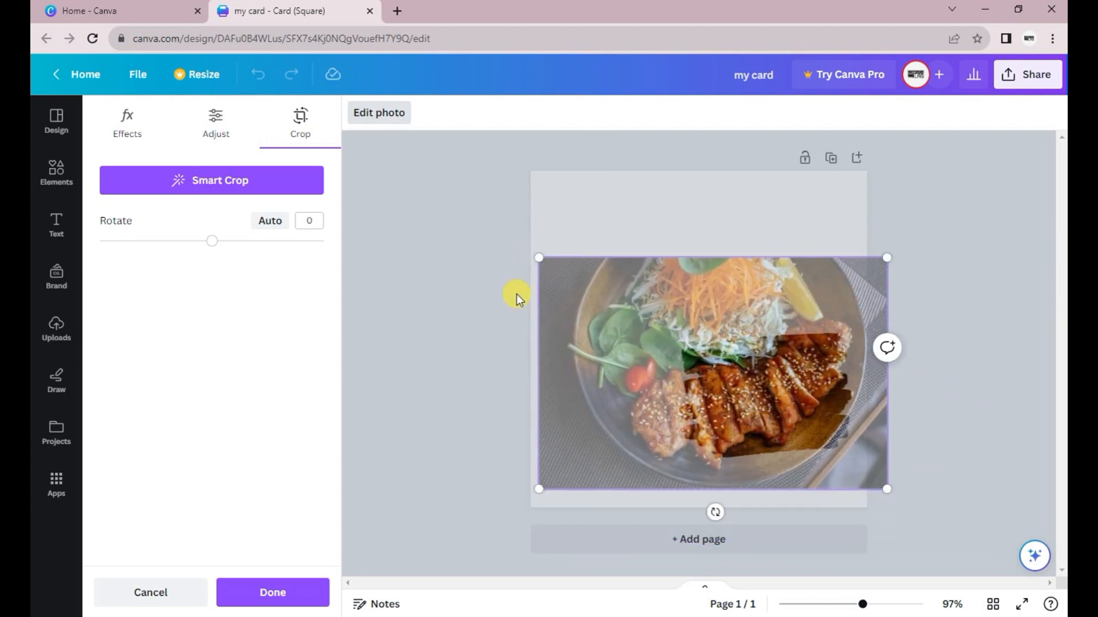
drag(549, 262, 657, 339)
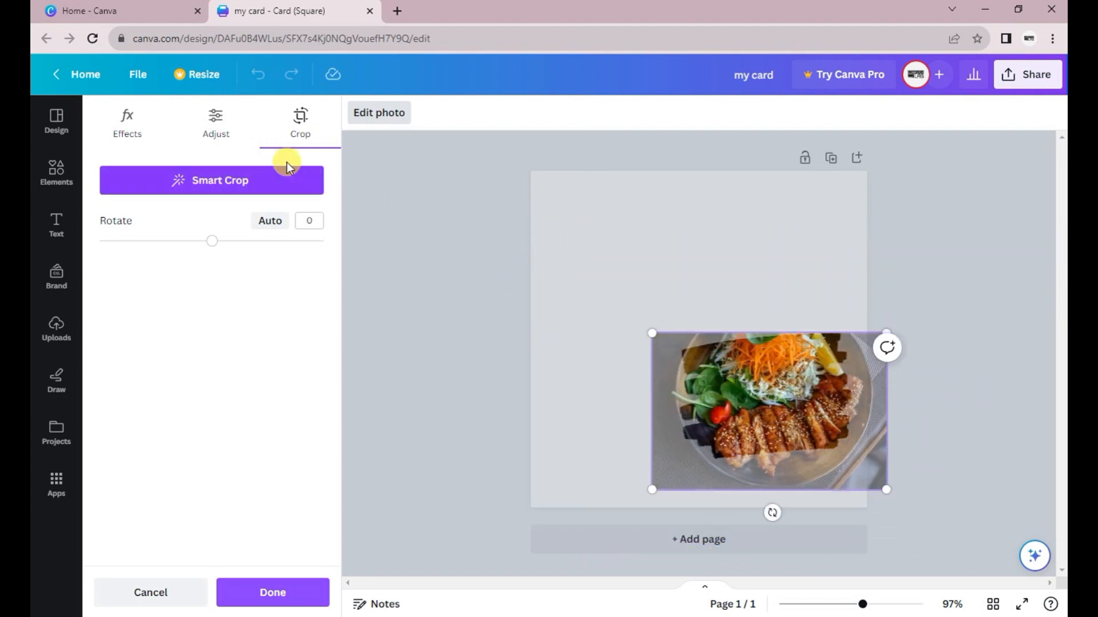
Step: Try Smart Crop on the photo, reposition the dish within the frame and apply the crop
click(249, 174)
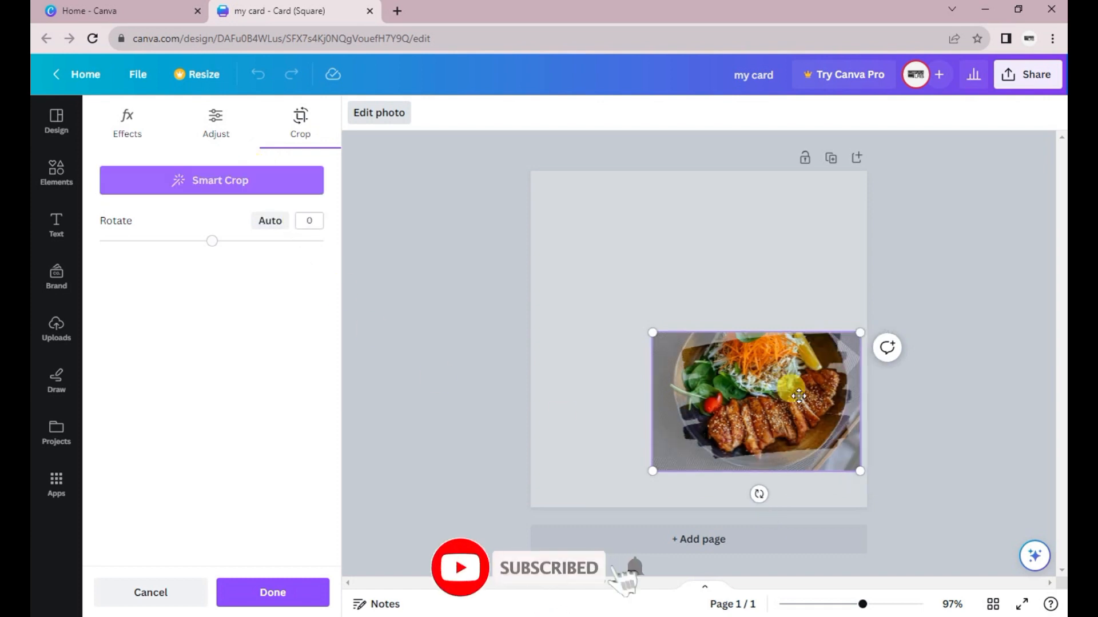
drag(753, 398, 761, 399)
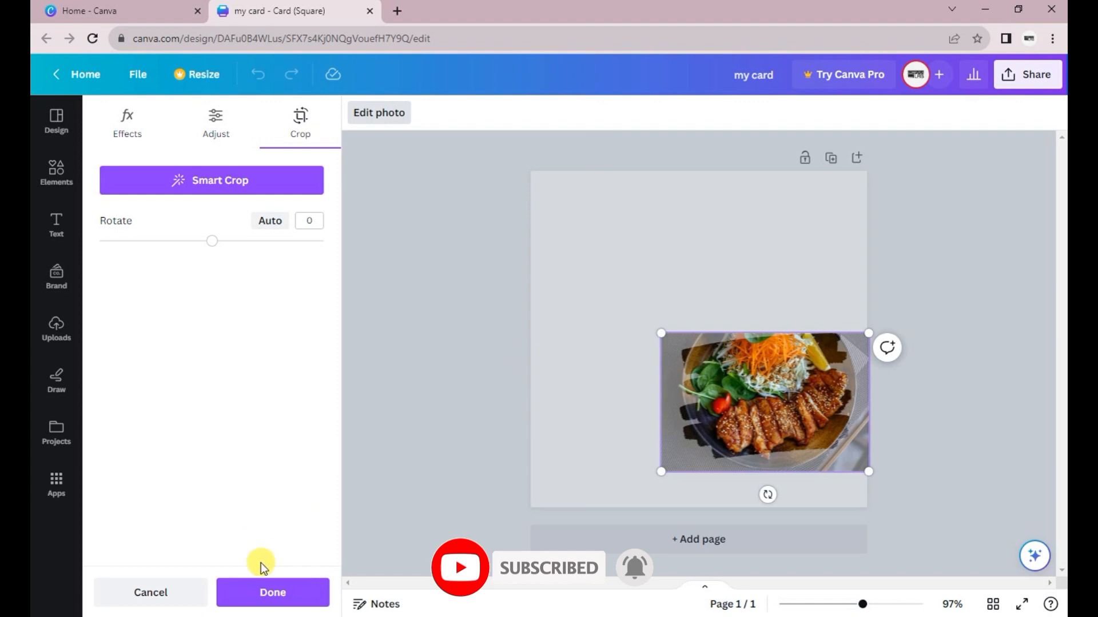
click(271, 592)
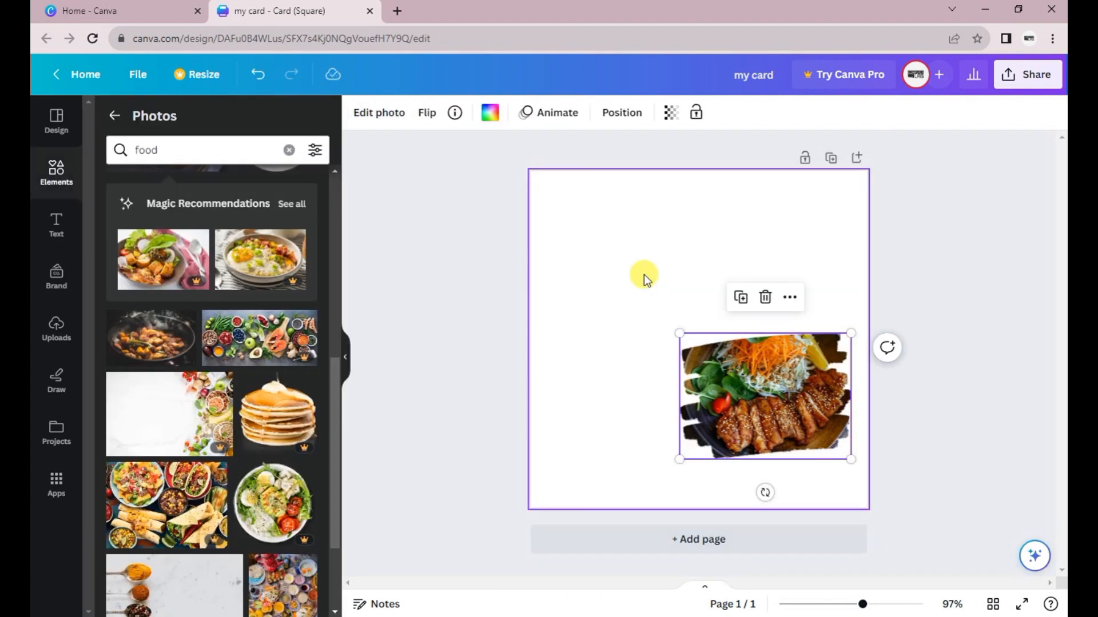
Step: Move the framed meat and salad photo to the card's upper centre, then detach the image from its frame and place it below
click(644, 275)
drag(753, 407, 689, 260)
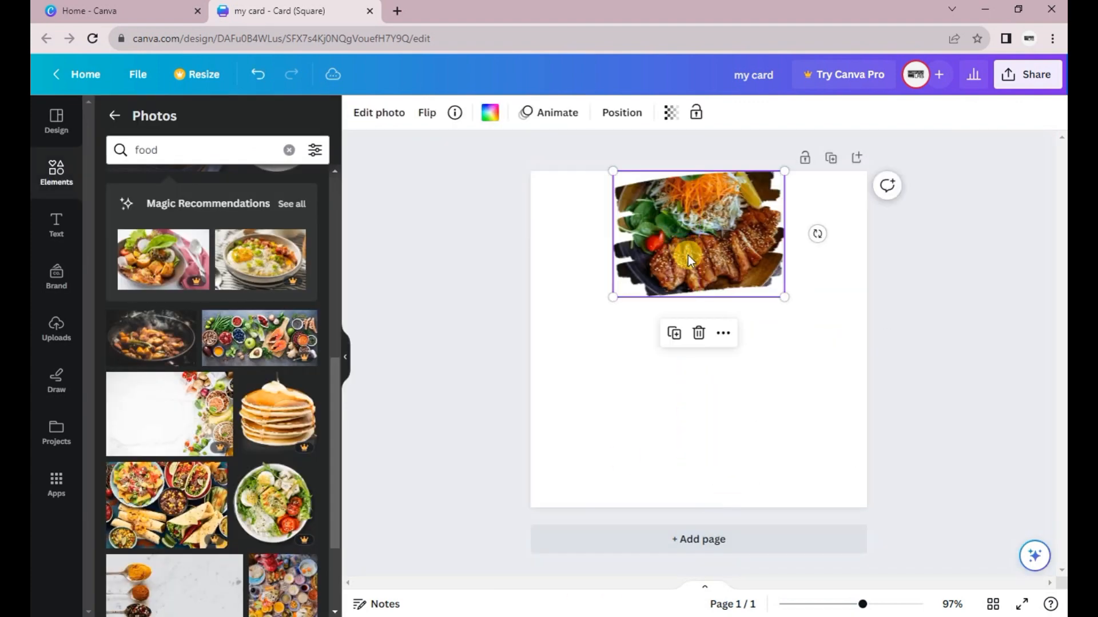
right_click(690, 247)
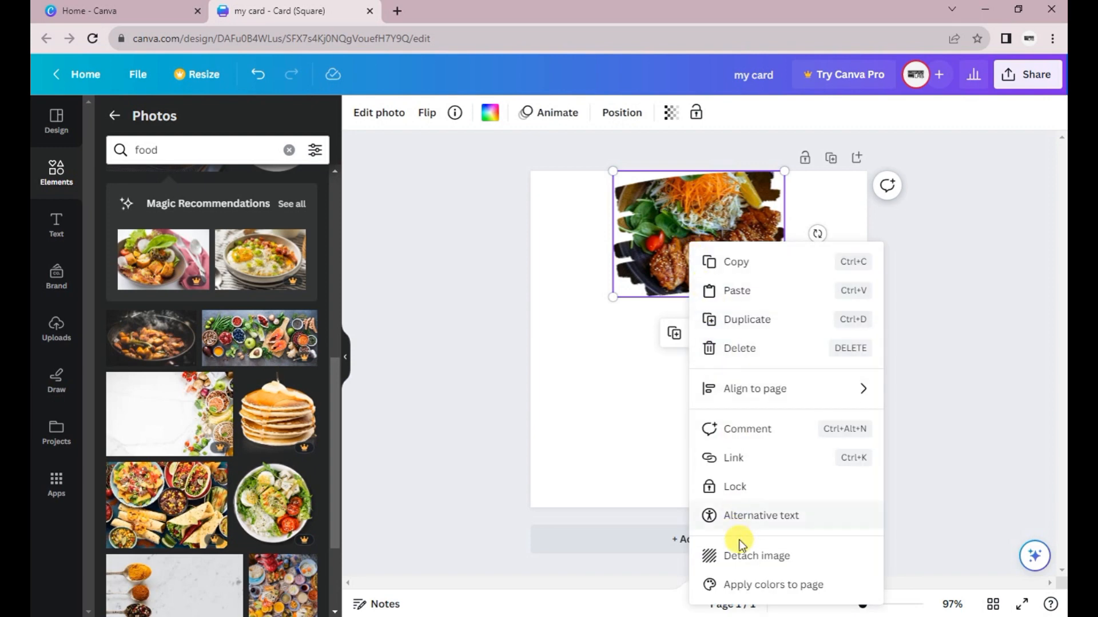
click(742, 558)
drag(700, 302, 696, 360)
Step: Delete the empty brush-stroke frame above the detached meat and salad photo
click(644, 207)
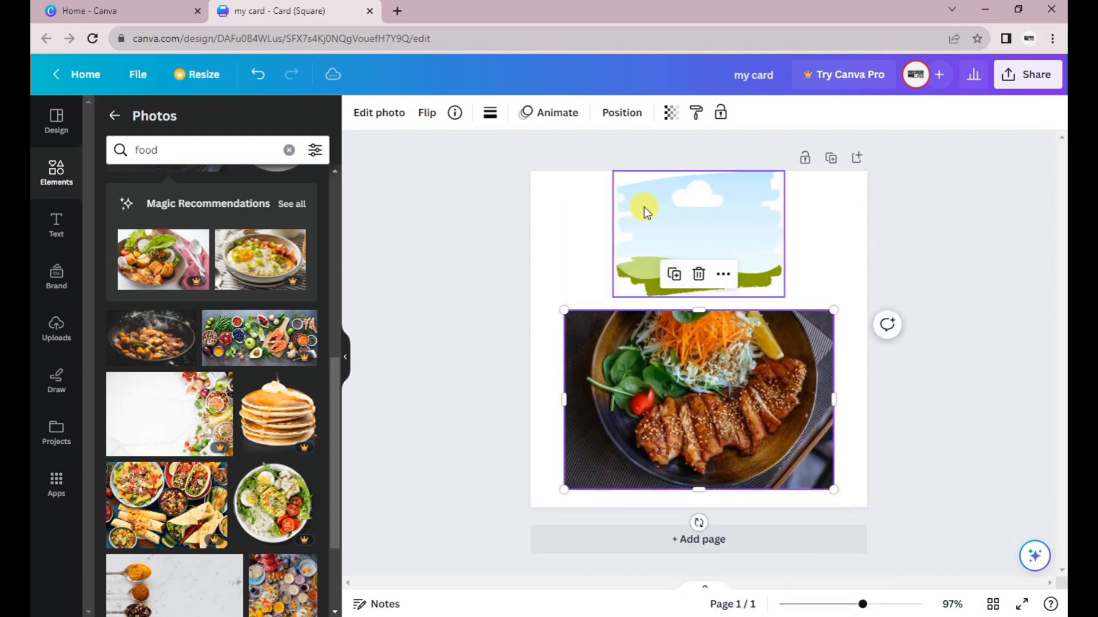
click(681, 235)
click(699, 333)
click(695, 388)
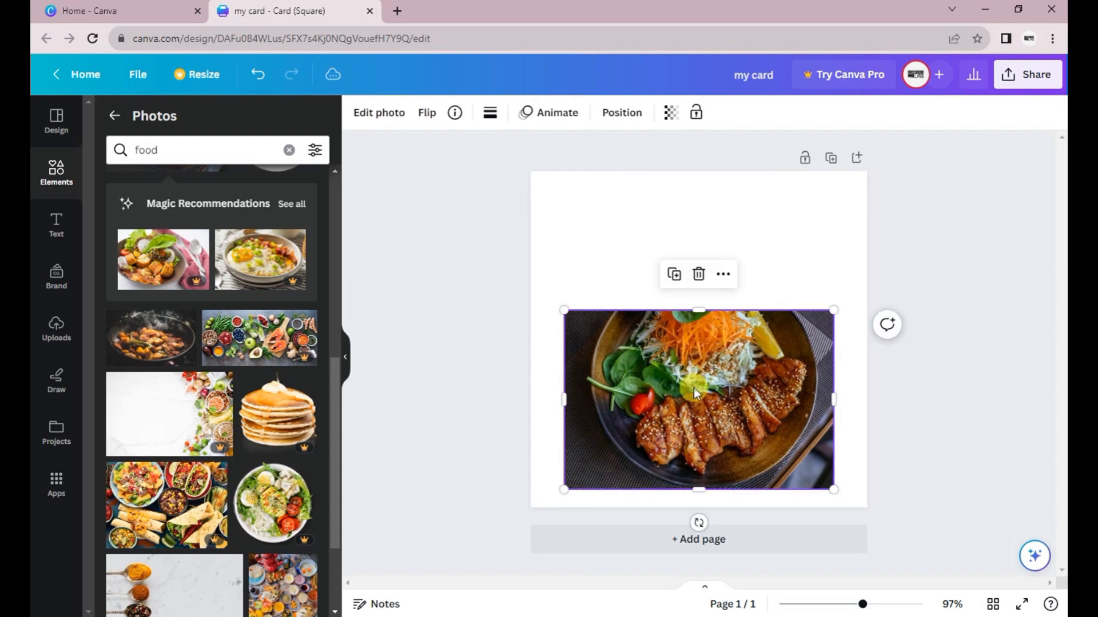
Step: Delete the detached meat and salad photo to clear the card
click(620, 434)
double_click(832, 311)
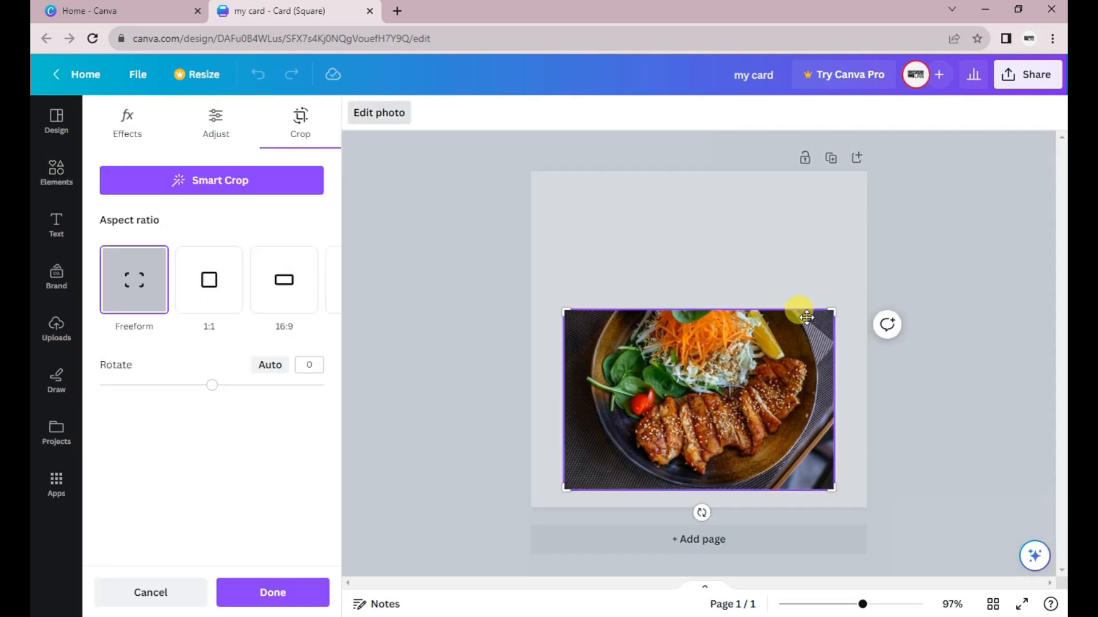
click(654, 257)
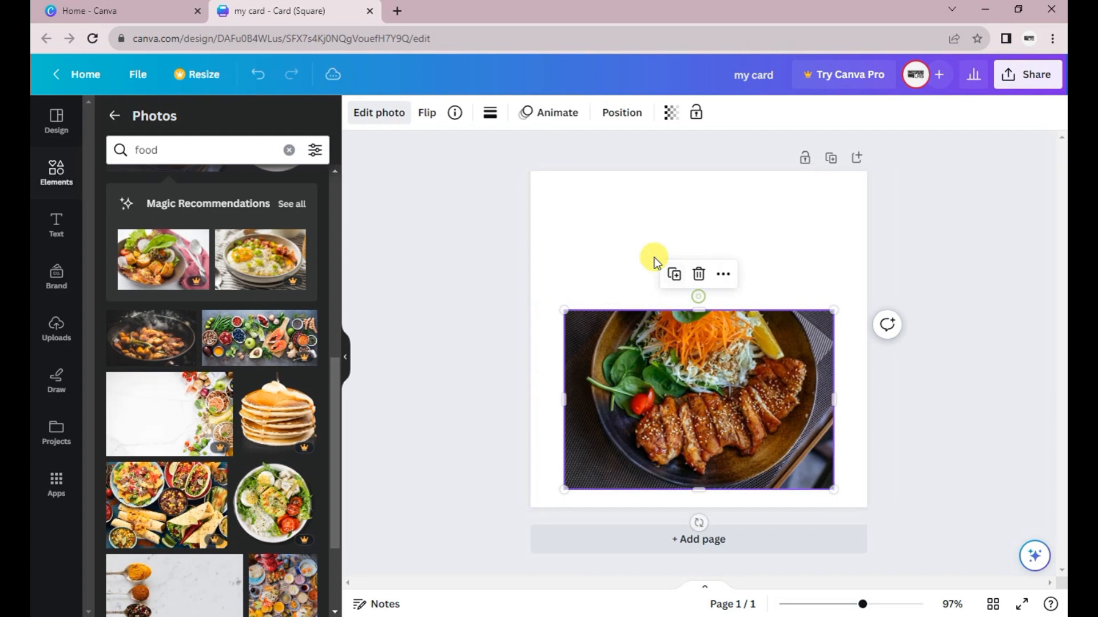
right_click(686, 382)
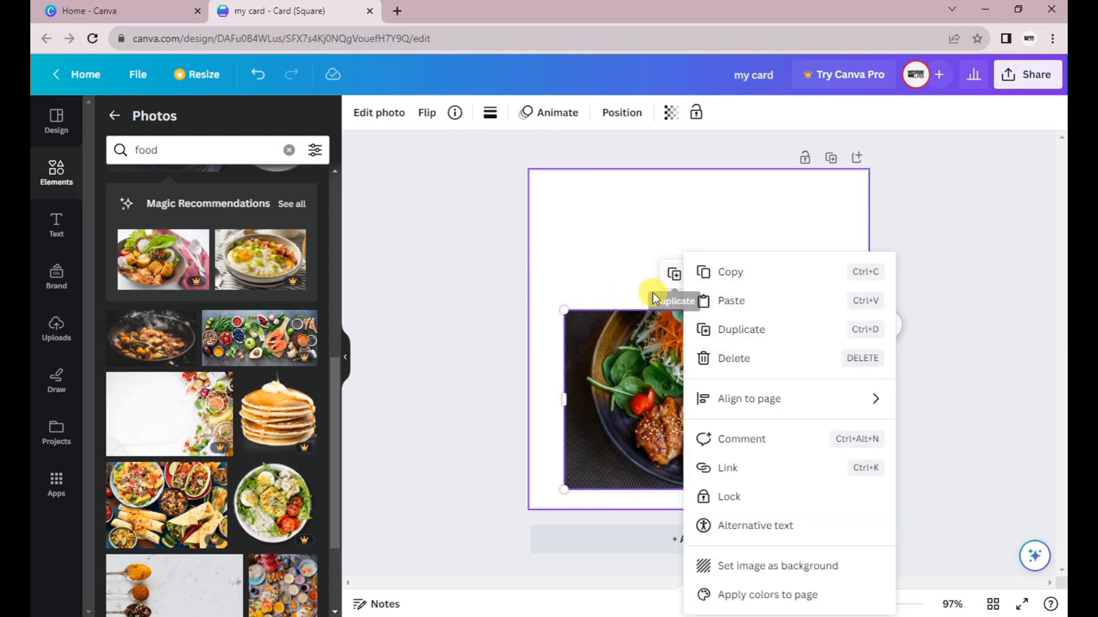
click(730, 351)
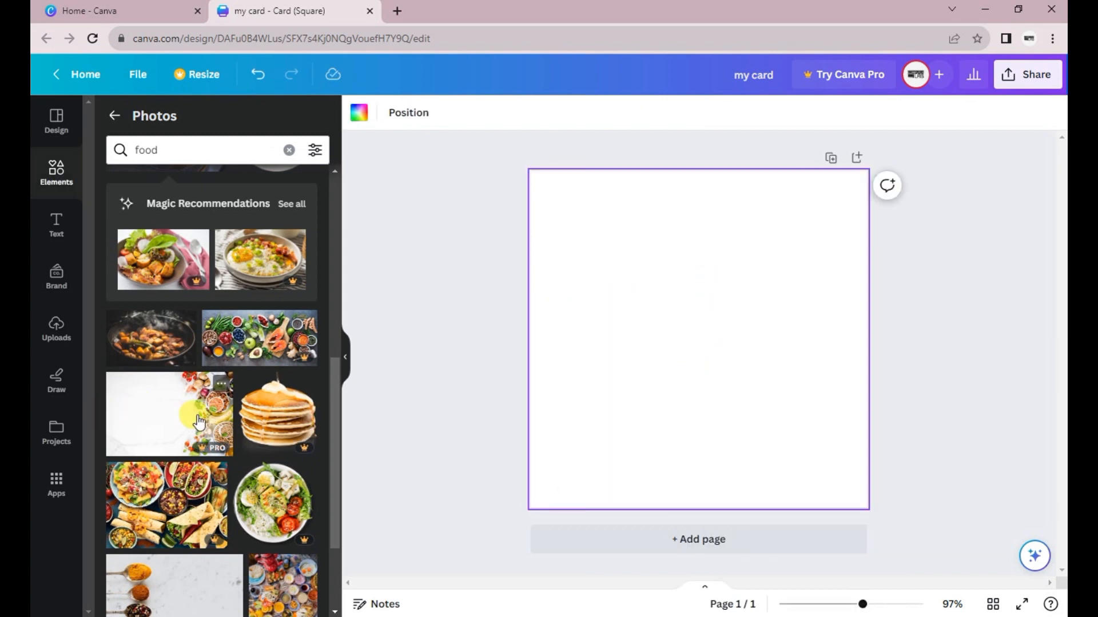
Step: Add a four-cell grid to the card, with a narrow and a wide cell above two shorter cells
scroll(171, 423, down, 7)
click(45, 166)
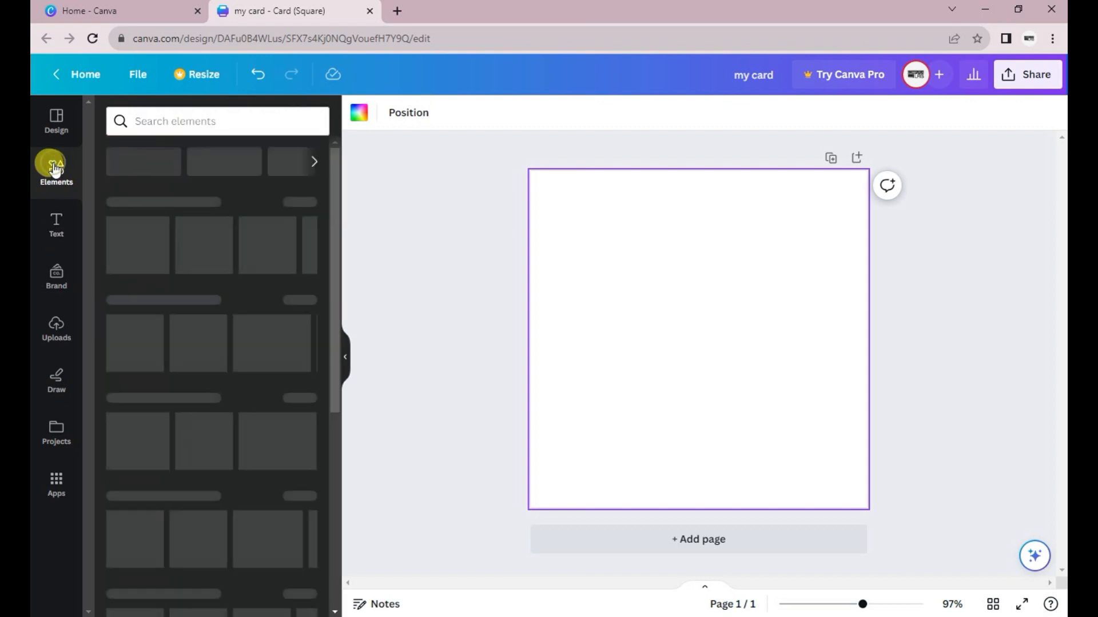
scroll(205, 466, down, 12)
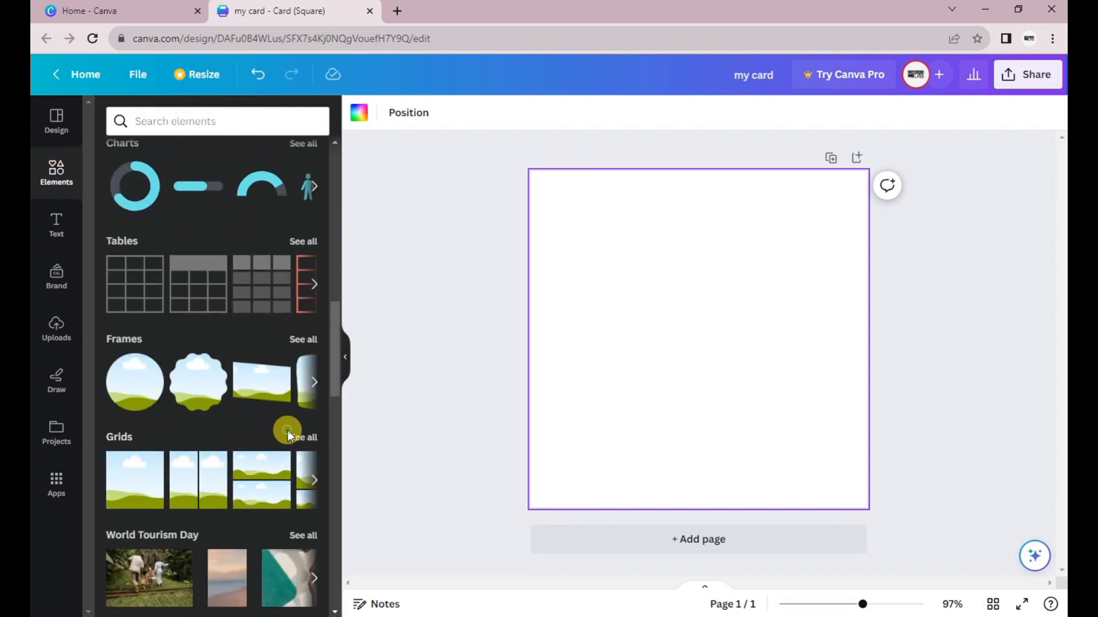
click(292, 433)
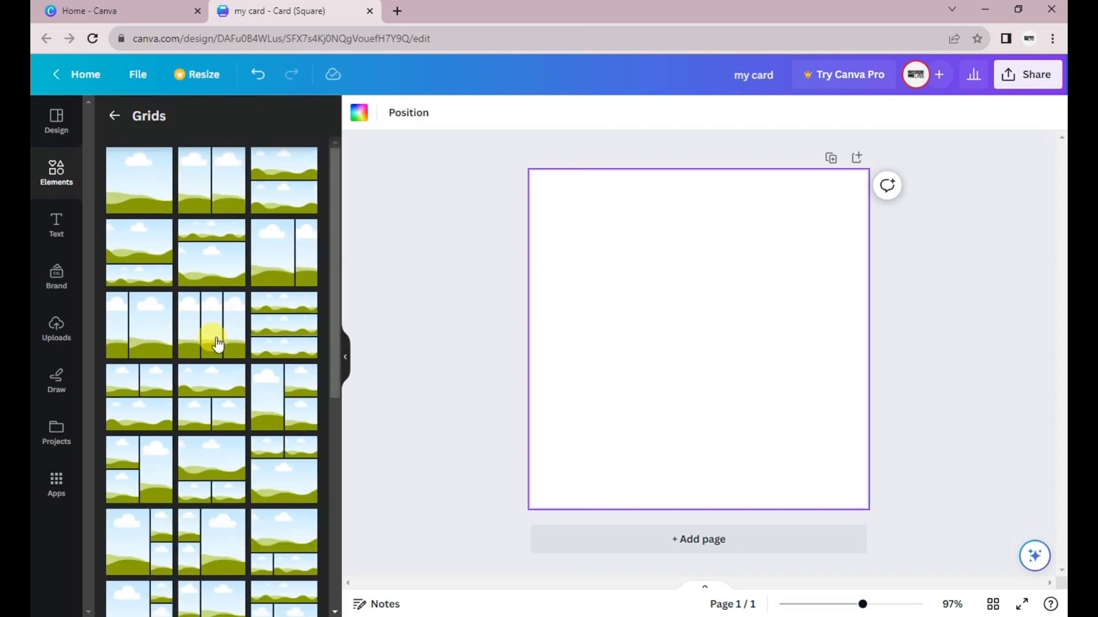
scroll(206, 517, down, 5)
scroll(228, 434, down, 6)
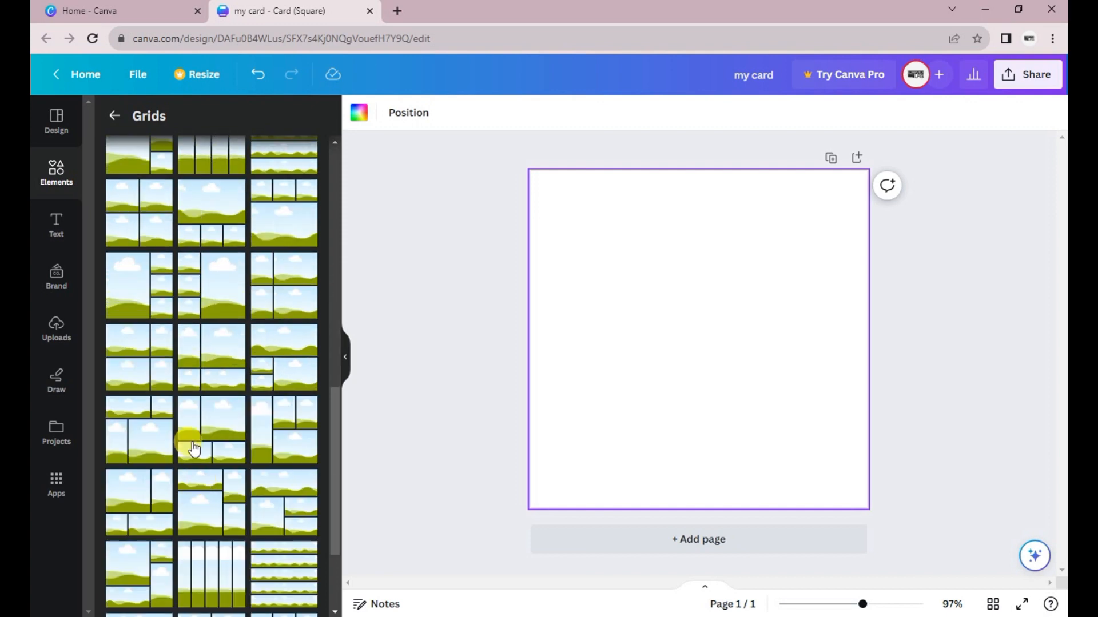
click(195, 449)
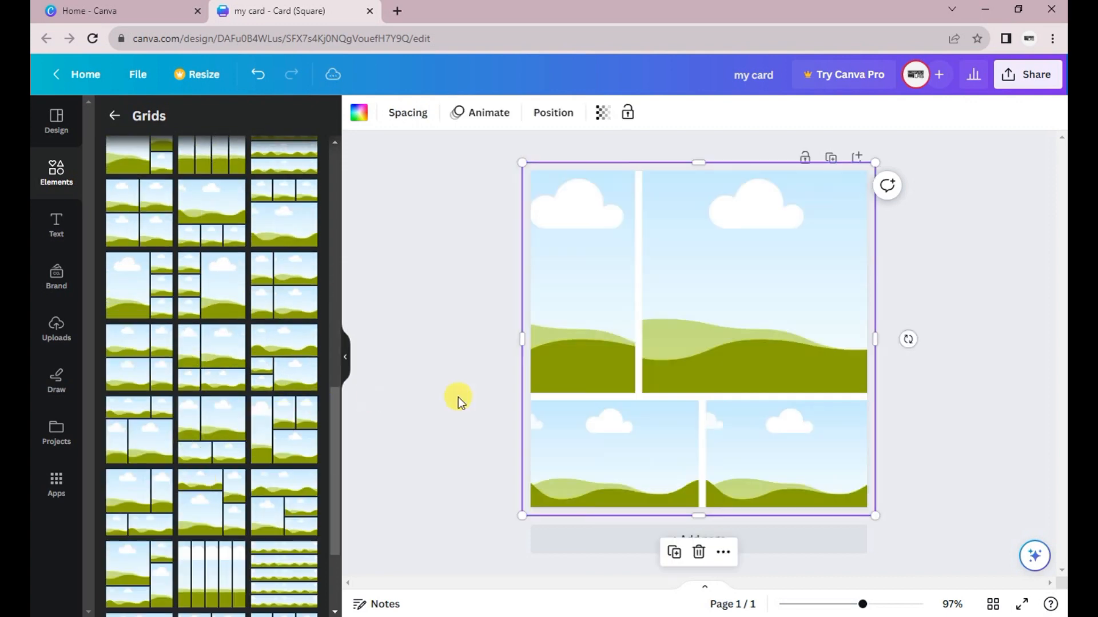
click(471, 352)
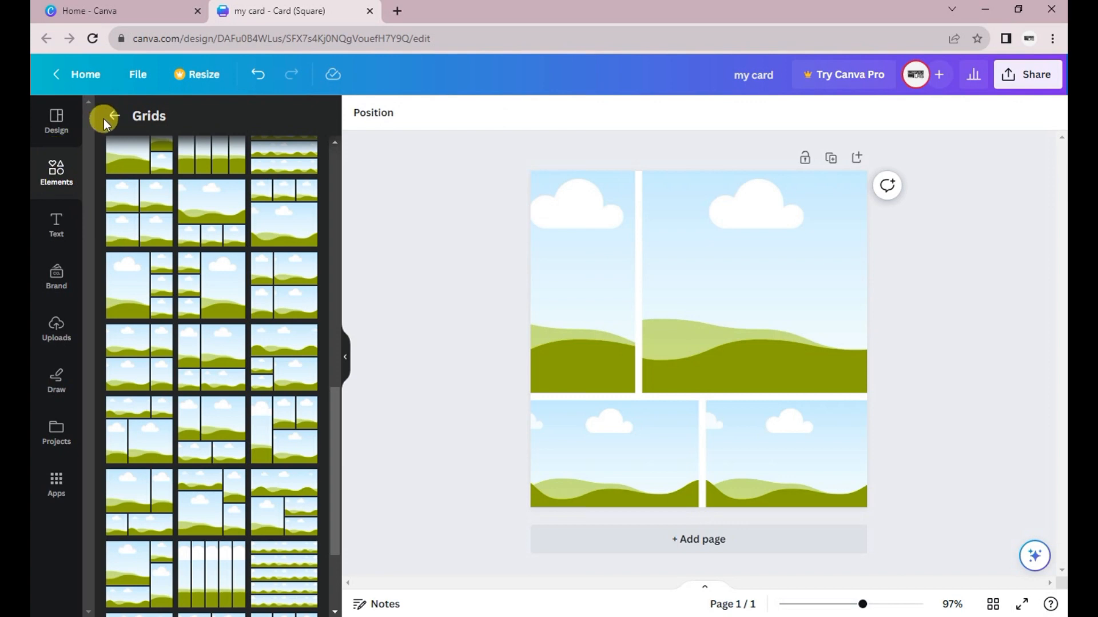
Step: Search the elements for "food" and limit the results to photos
click(112, 115)
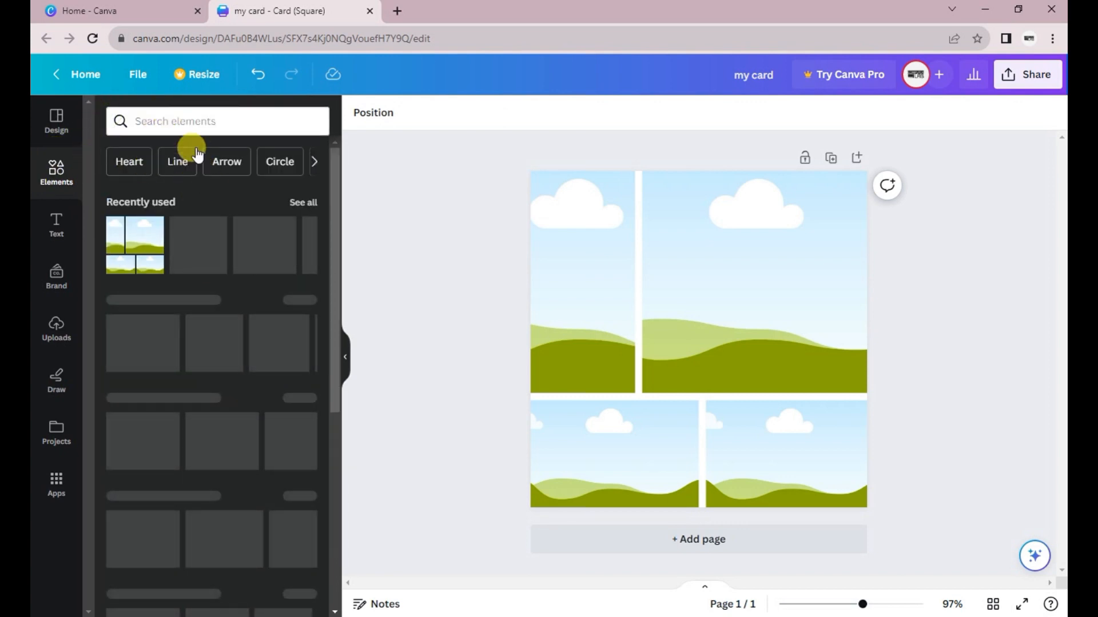
click(197, 117)
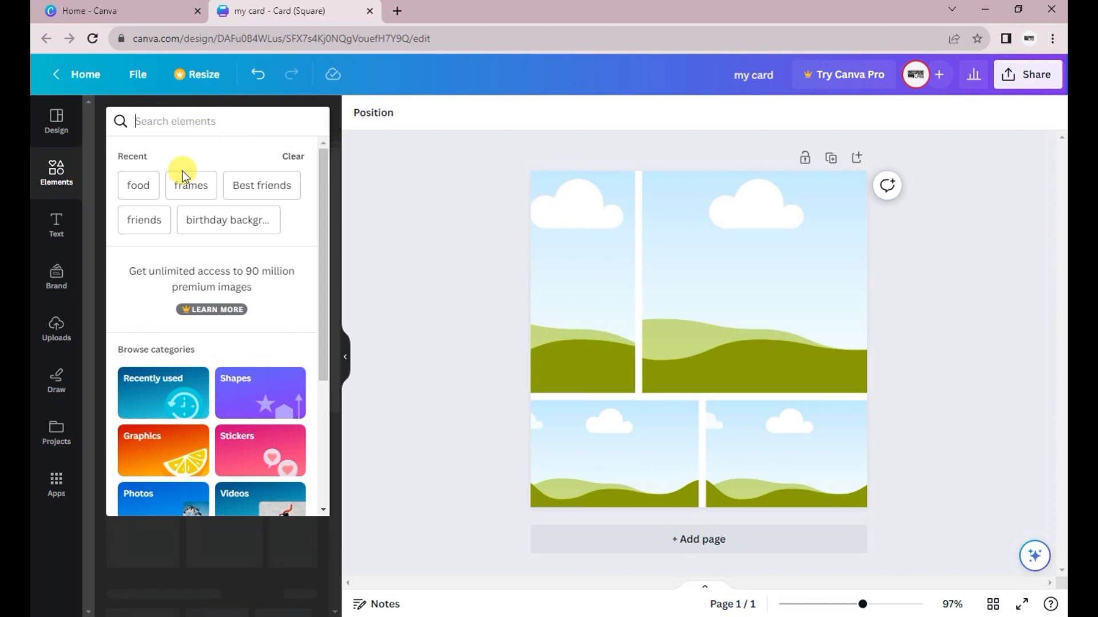
click(134, 185)
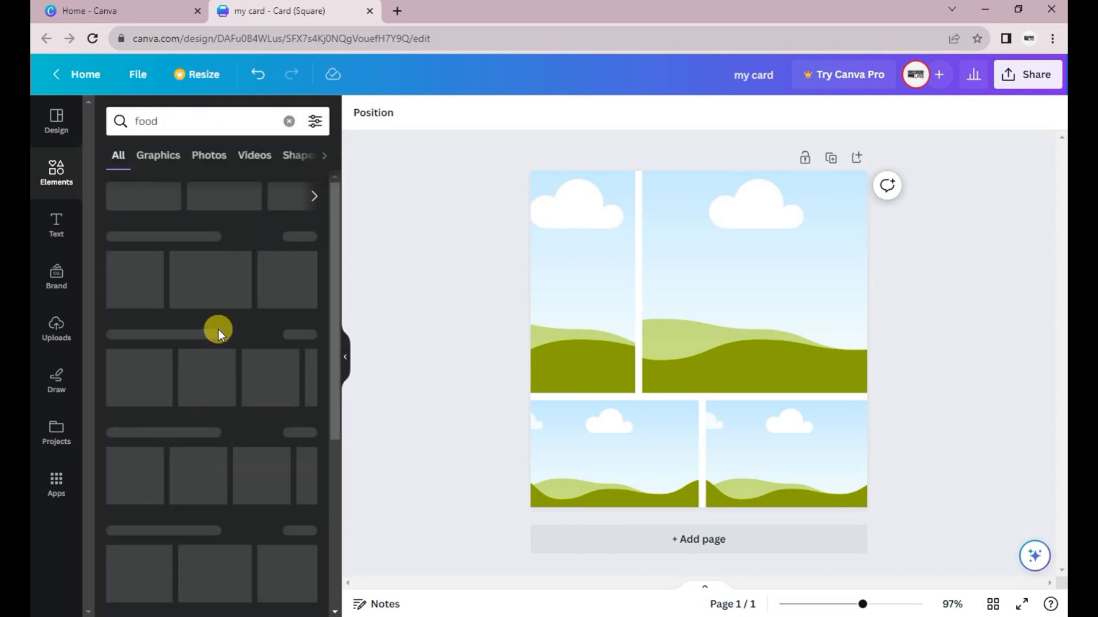
click(201, 154)
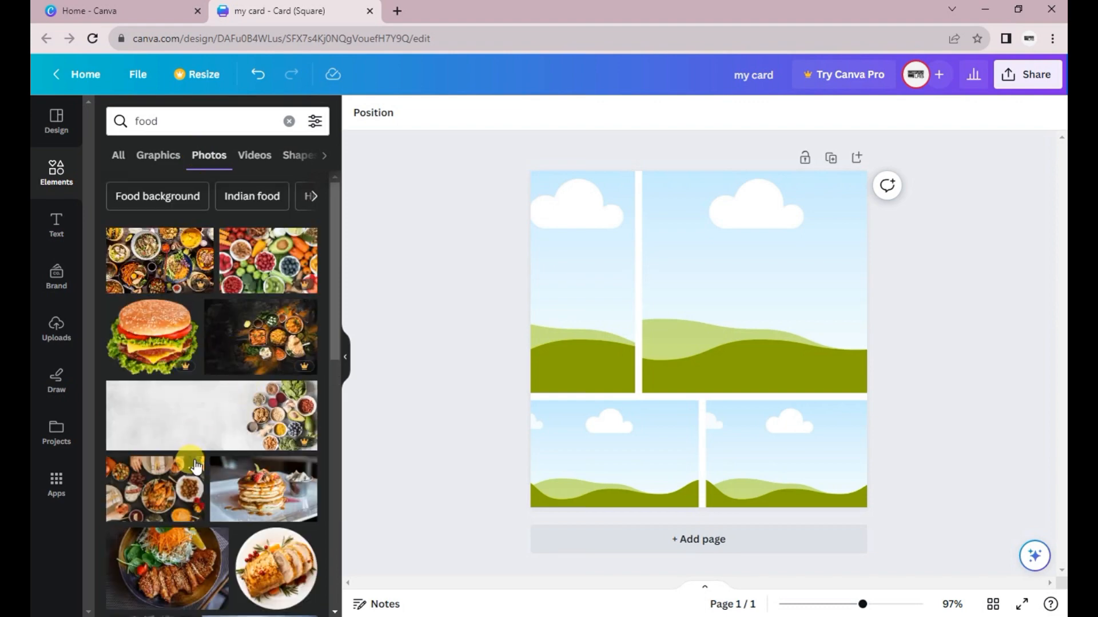
Step: Fill the grid's large upper-right cell with the sliced roast photo and the narrow upper-left cell with the strawberry-topped pancake photo
scroll(195, 466, down, 3)
click(287, 439)
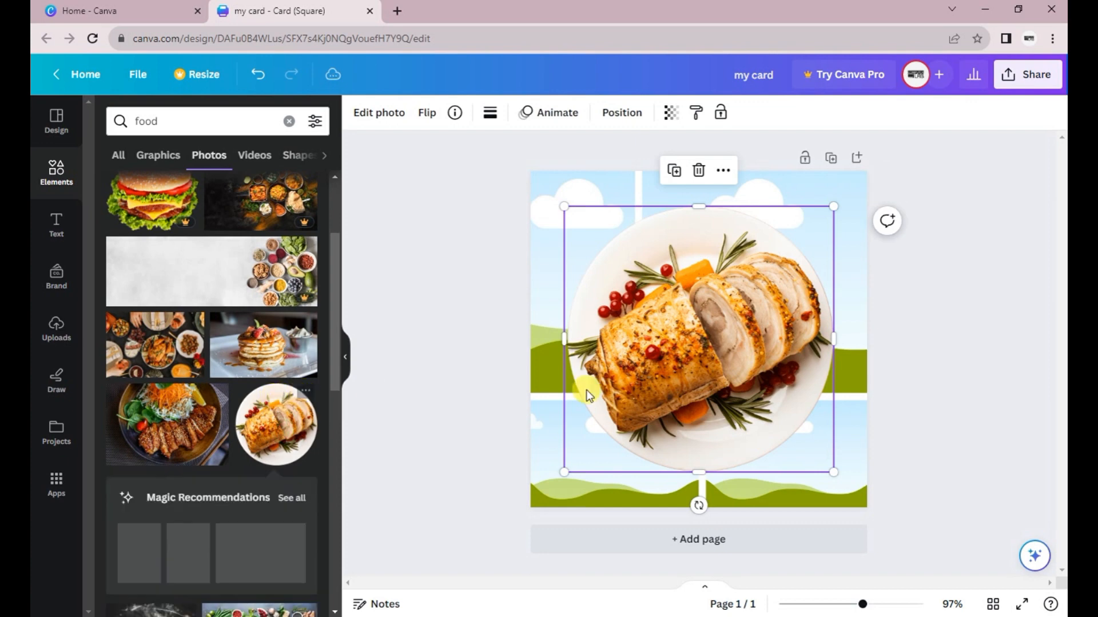
drag(674, 295, 709, 234)
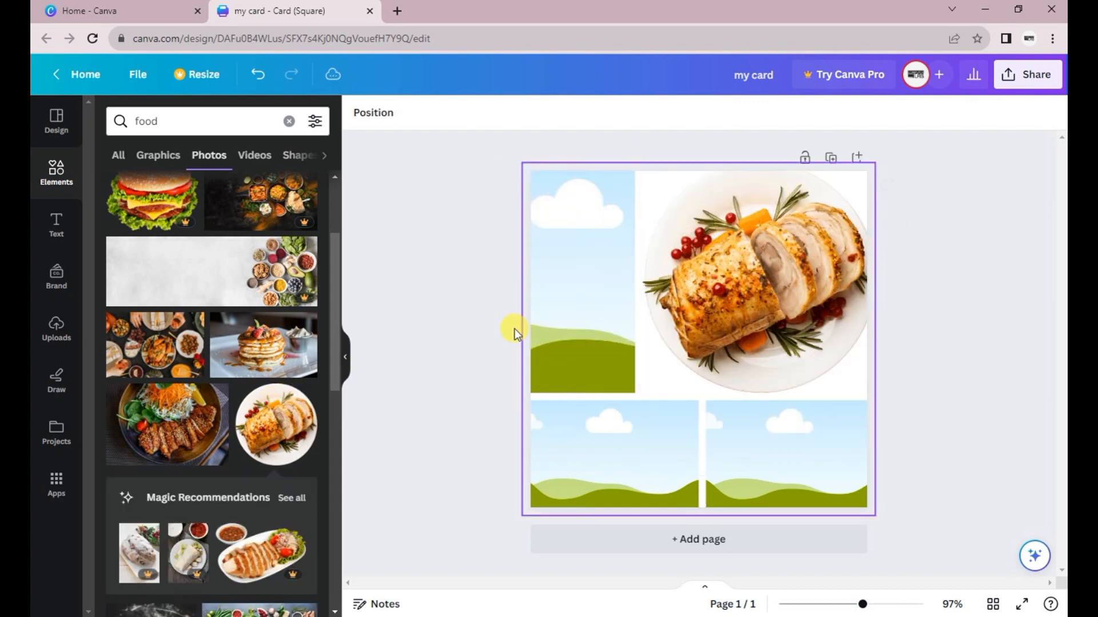
click(271, 356)
drag(680, 352, 595, 294)
Step: Fill the grid's lower-left cell with the sliced meat and salad photo and the lower-right cell with the spice spoons photo
scroll(172, 263, down, 5)
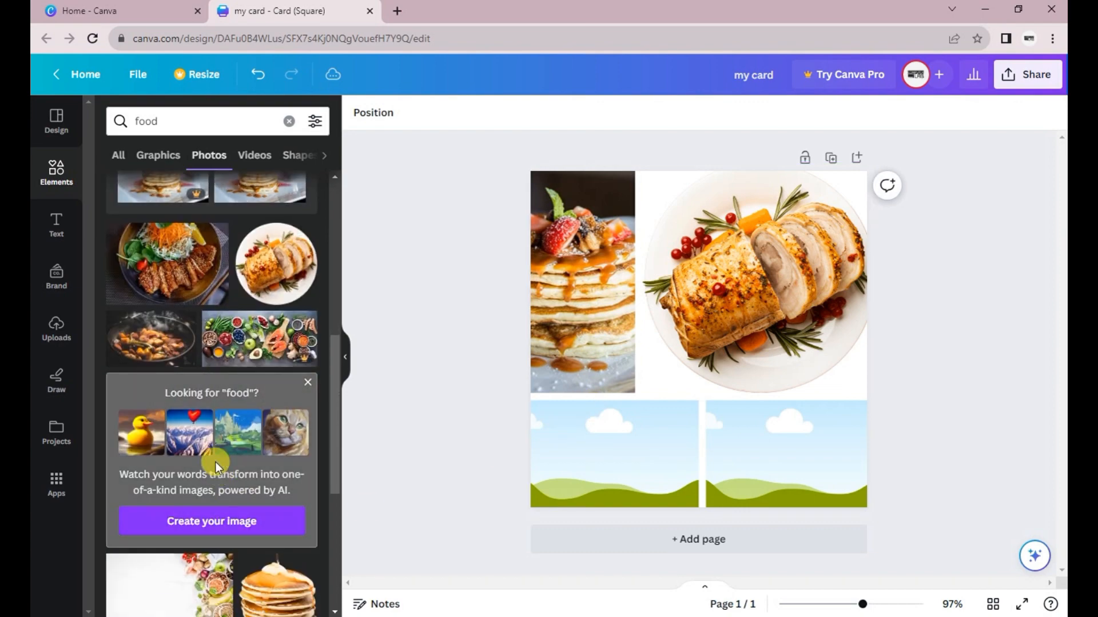
click(170, 264)
drag(633, 330, 615, 434)
scroll(266, 541, down, 5)
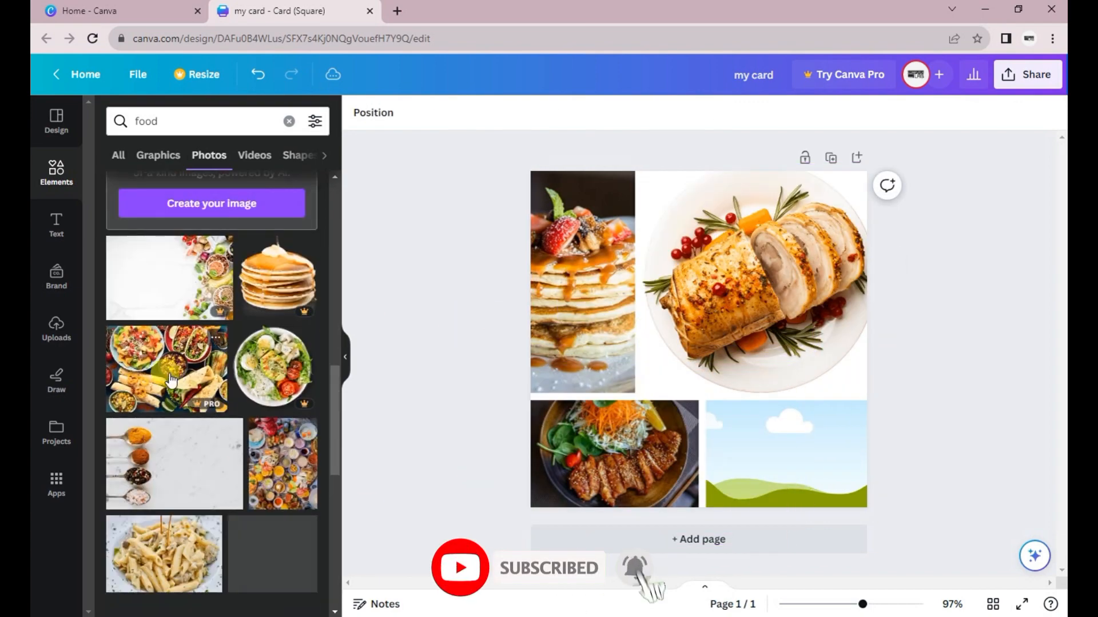
click(199, 488)
drag(699, 326, 816, 475)
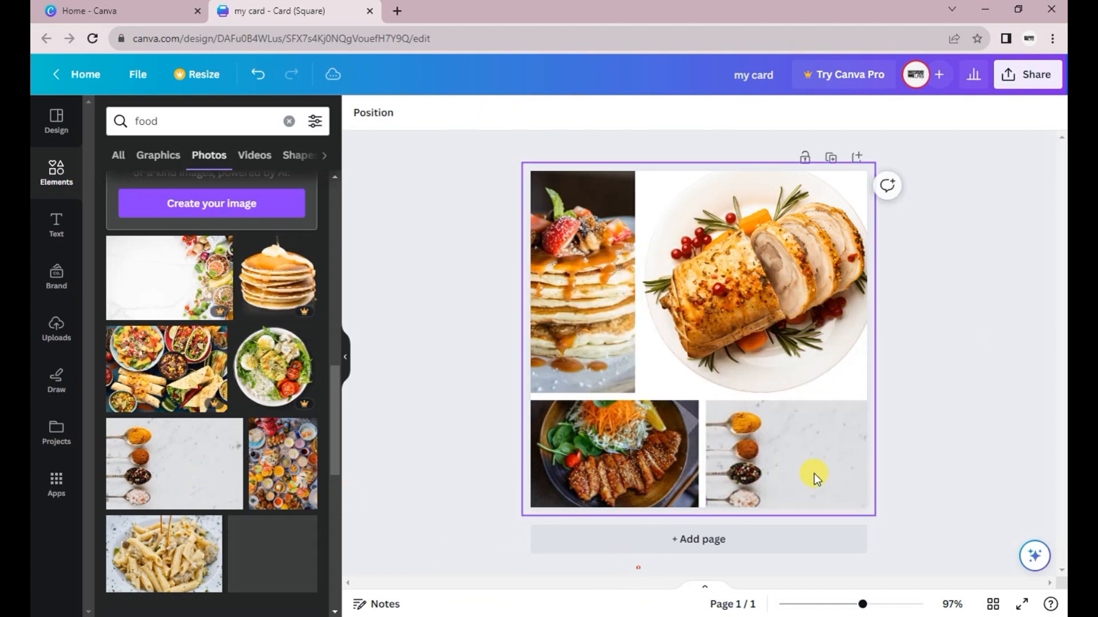
Step: Reposition the pancake photo slightly to the left within the grid's narrow upper-left cell
click(620, 445)
click(807, 476)
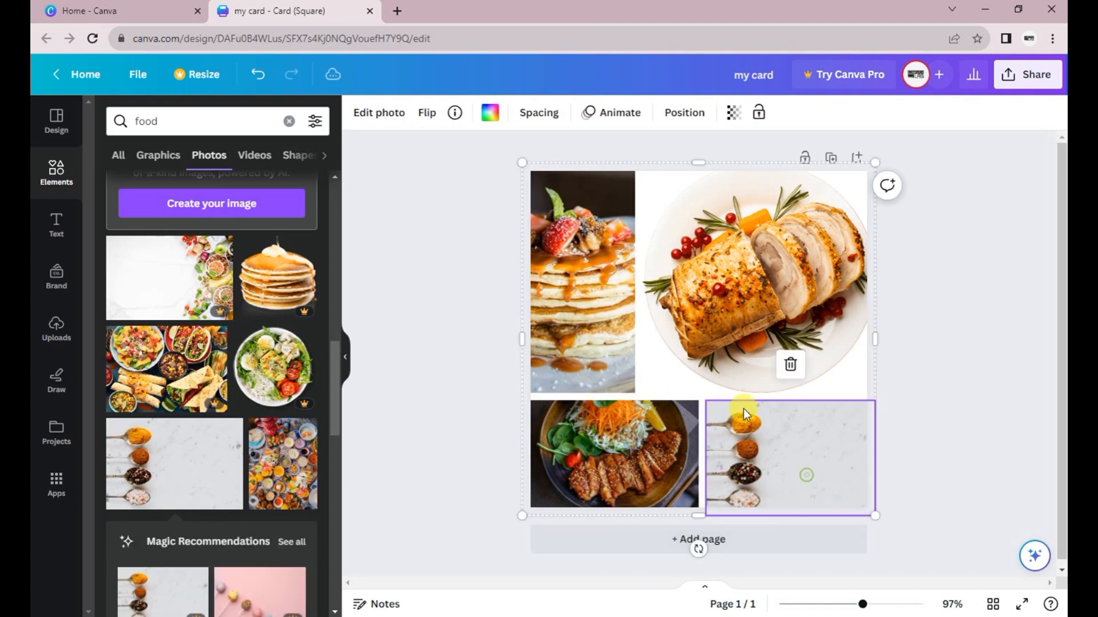
click(607, 302)
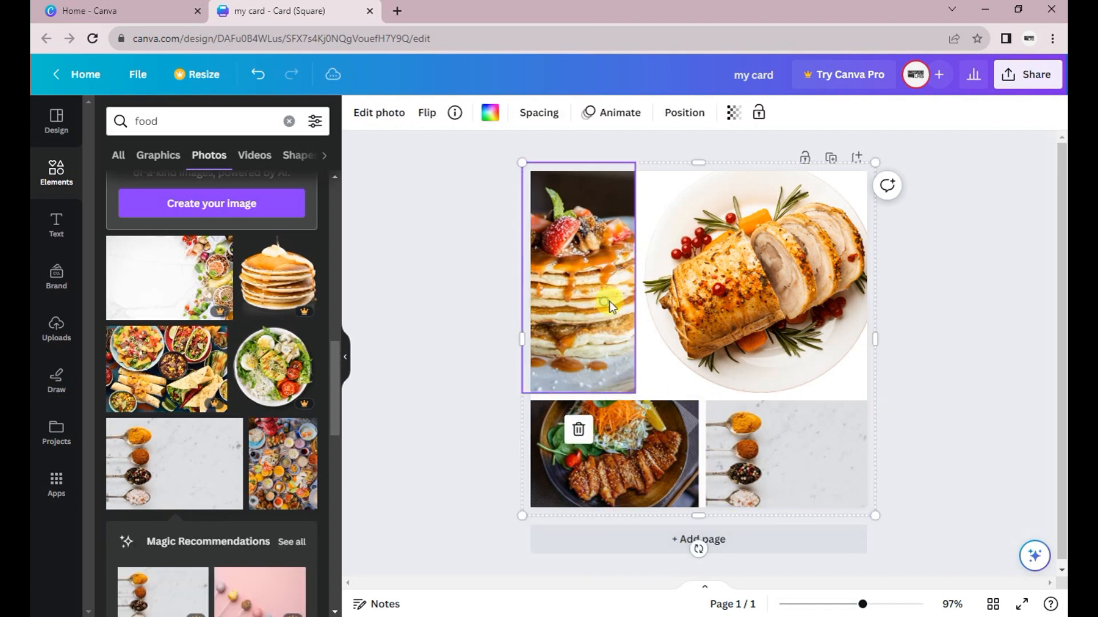
double_click(574, 296)
drag(575, 296, 554, 304)
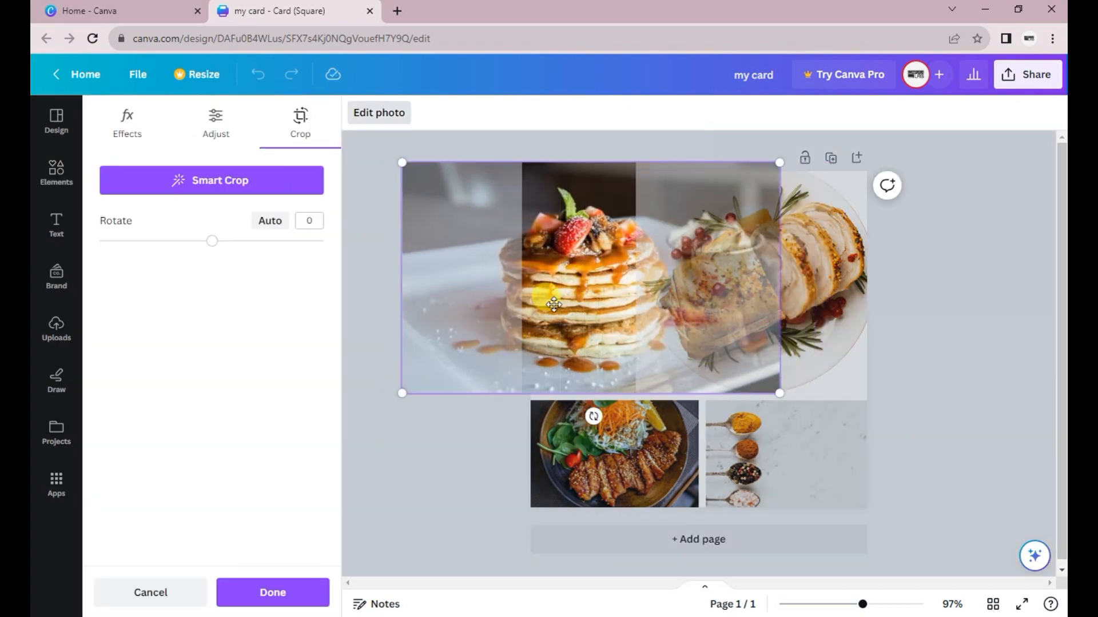
click(444, 419)
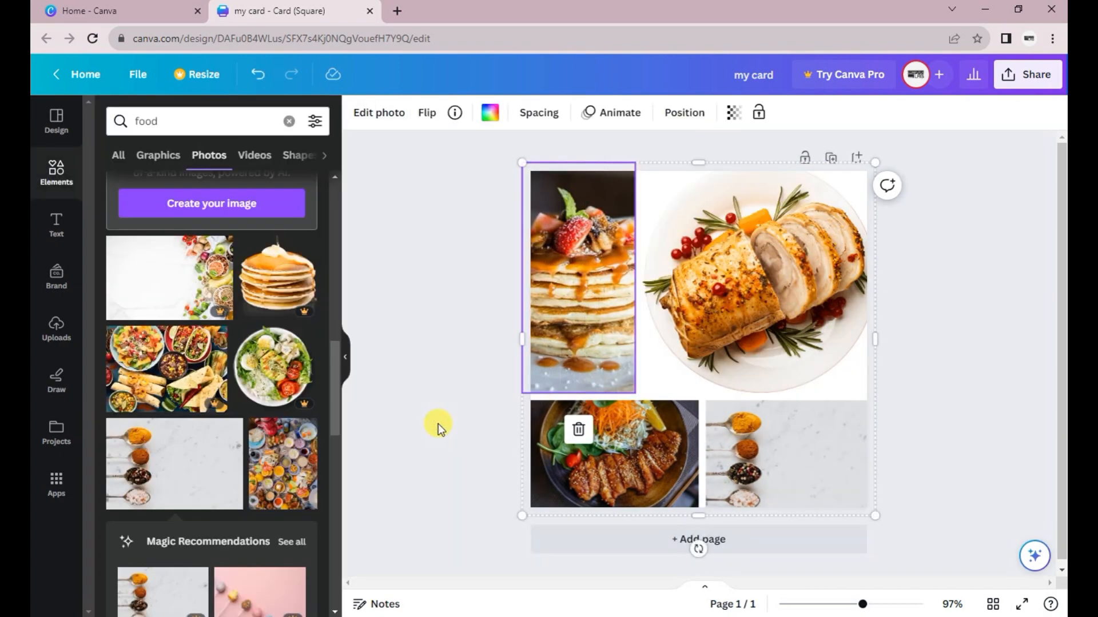
click(466, 455)
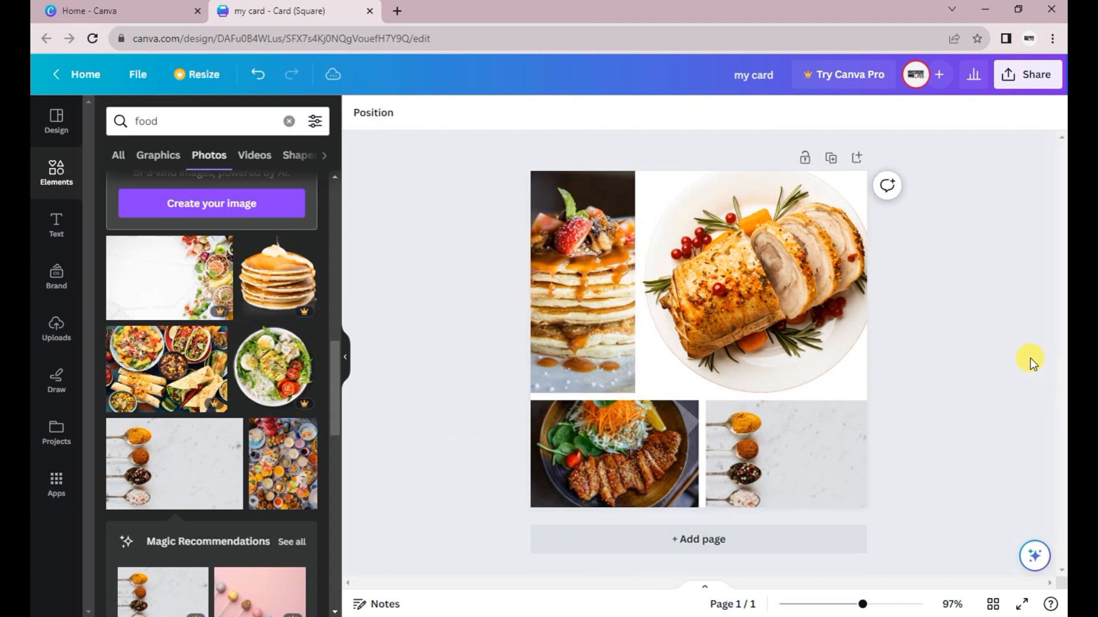